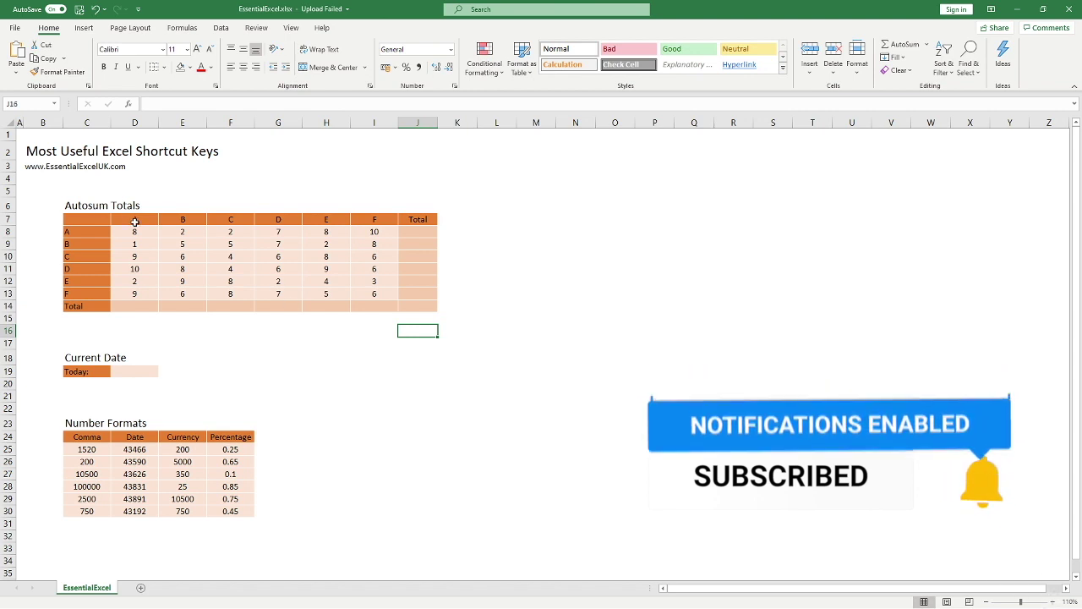
Select the Autosum Totals values together with the empty Total row and column (D8:J14)
click(119, 307)
drag(135, 237, 136, 294)
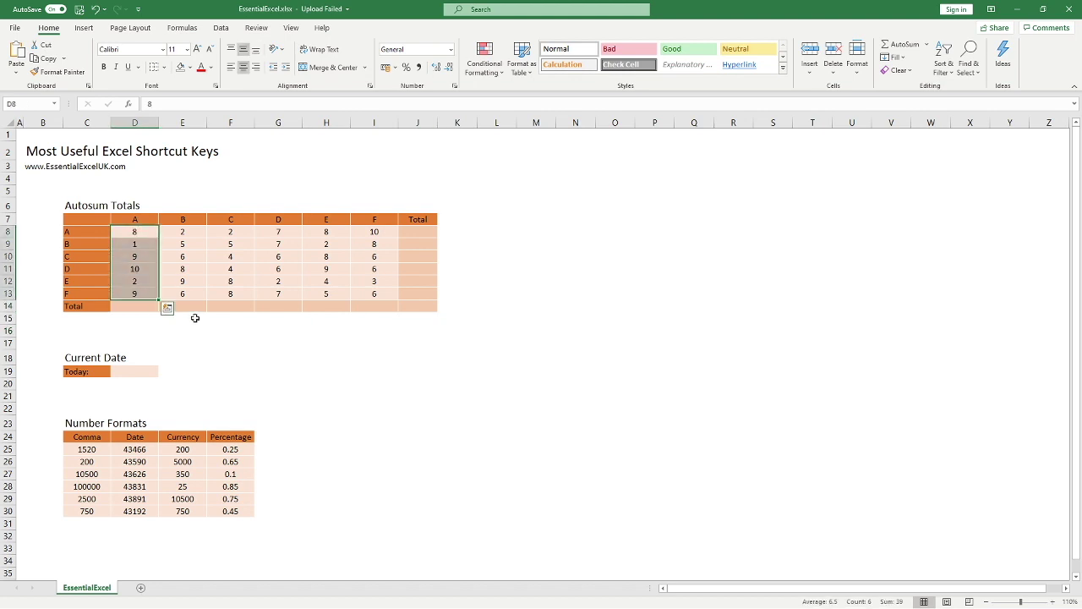
drag(188, 239, 188, 296)
click(190, 307)
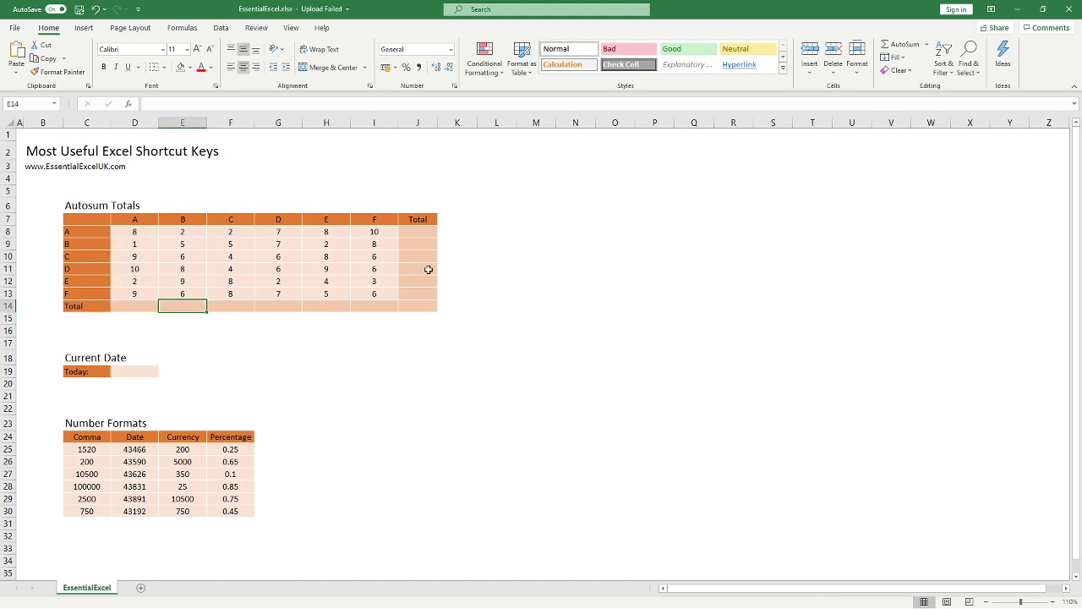
click(427, 232)
click(420, 307)
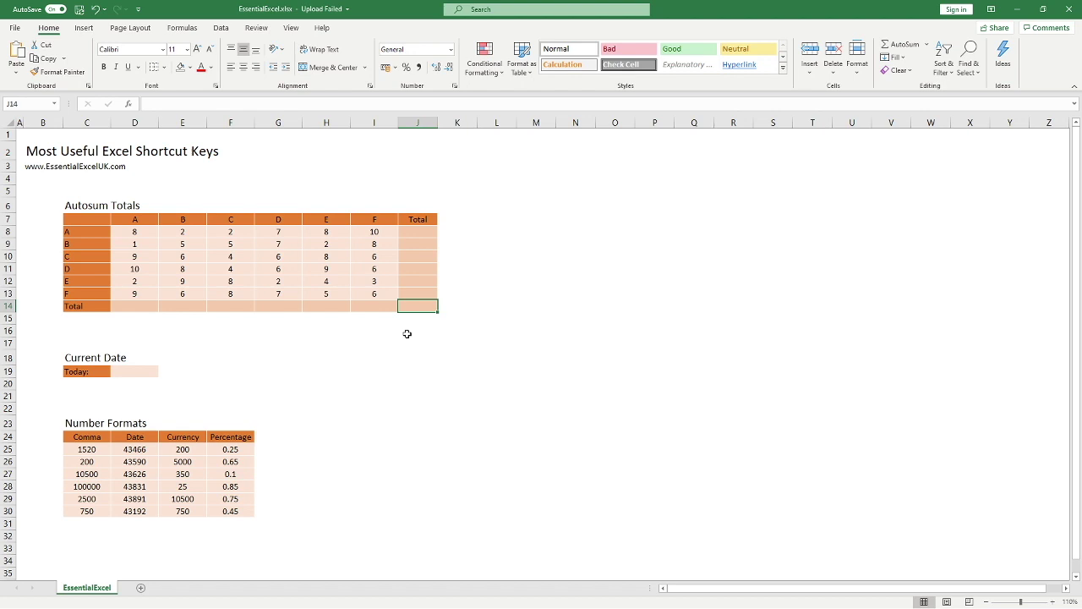
drag(380, 294, 135, 232)
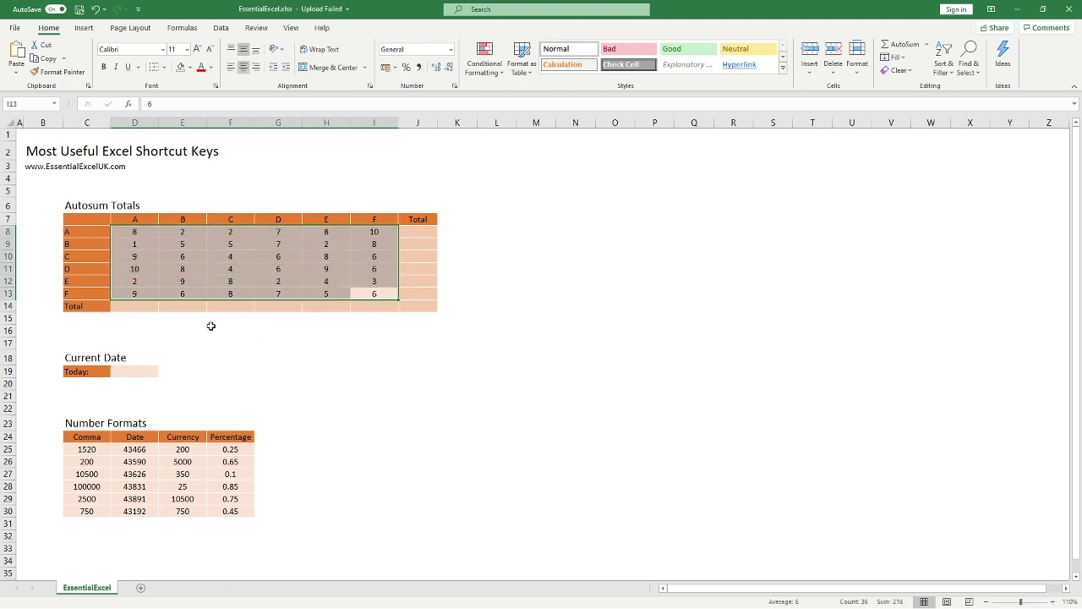
drag(133, 230, 413, 305)
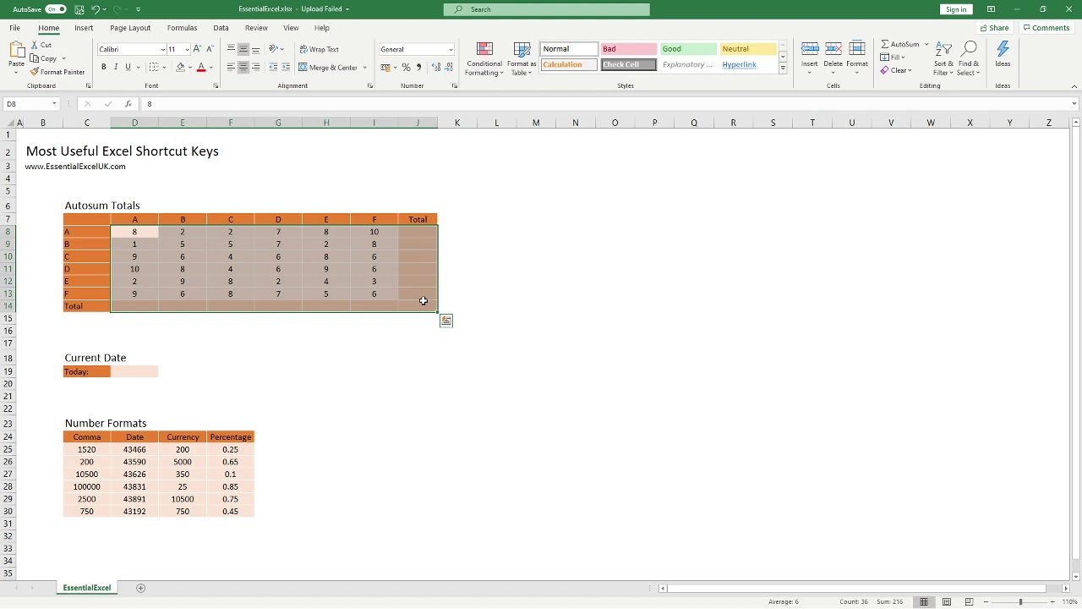
AutoSum with Alt+= for a 216 grand total, then inspect the SUM formulas in J14, F14 and E14
key(alt)
key(alt+equal)
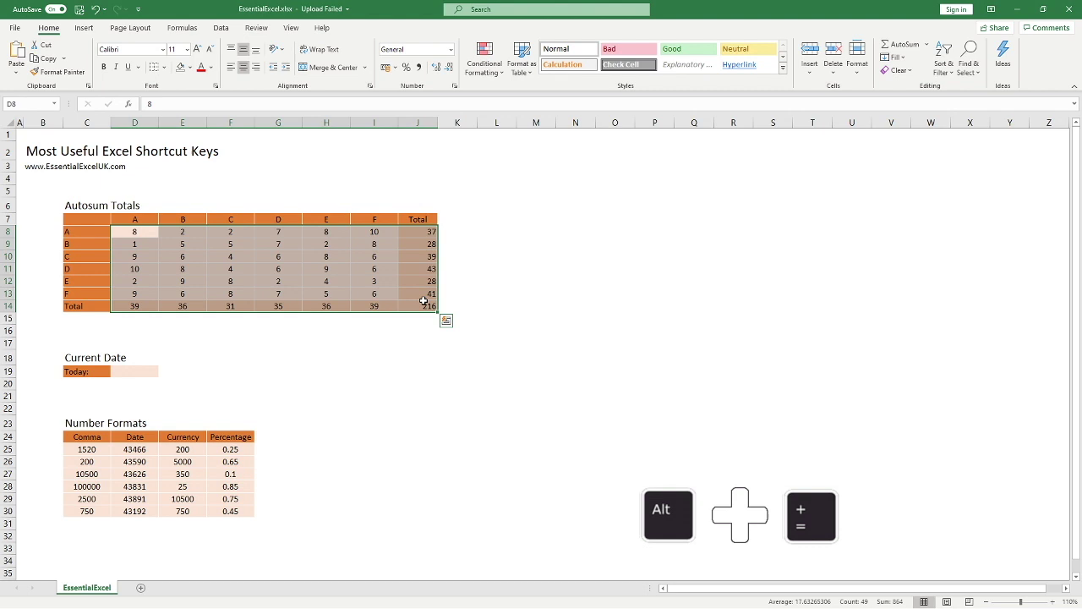
click(423, 303)
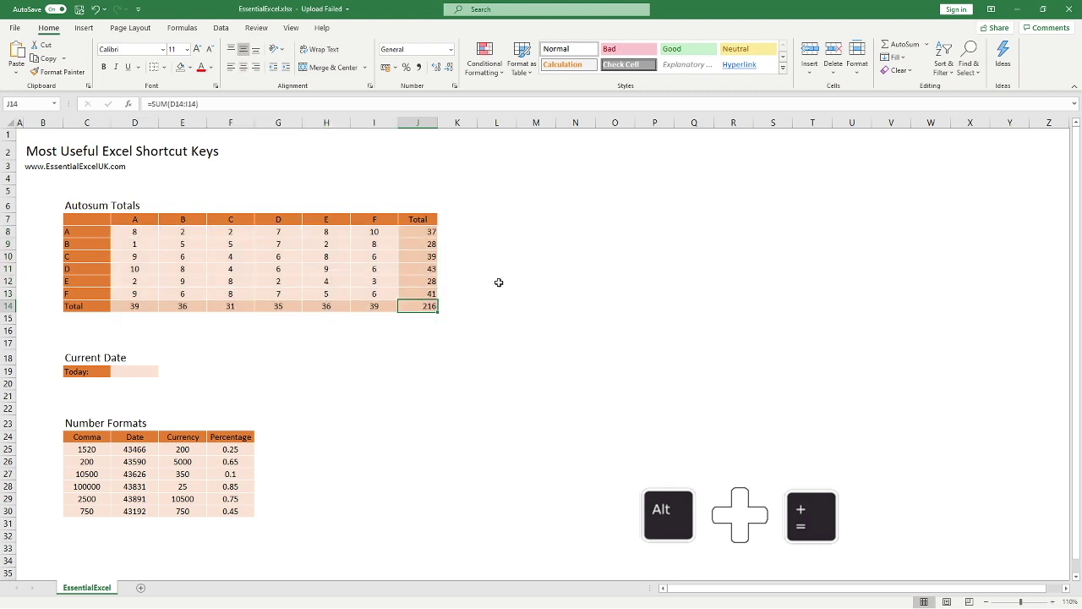
click(372, 306)
click(321, 306)
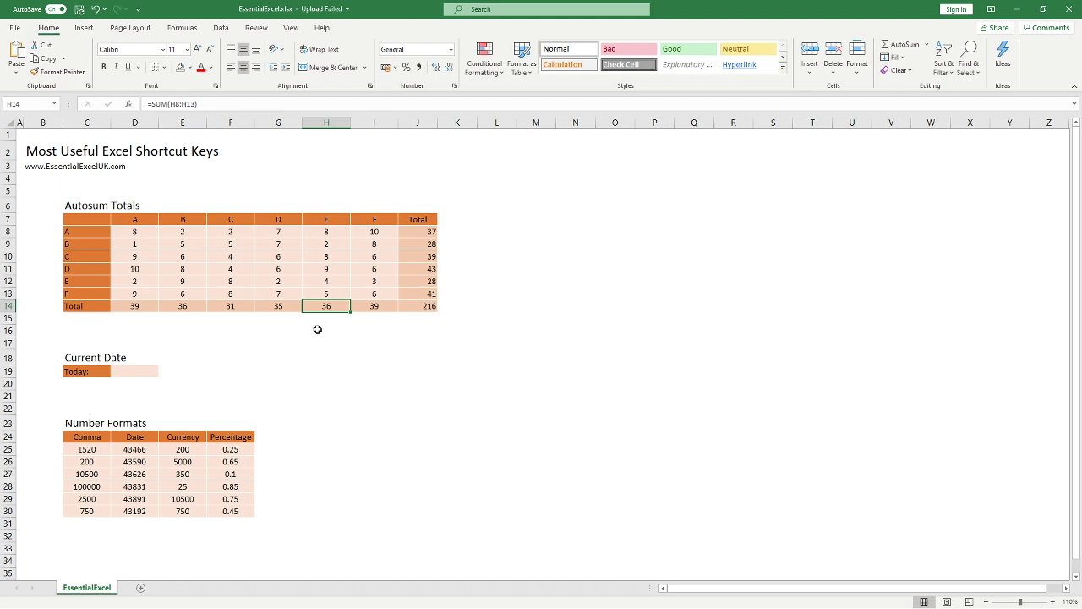
click(132, 370)
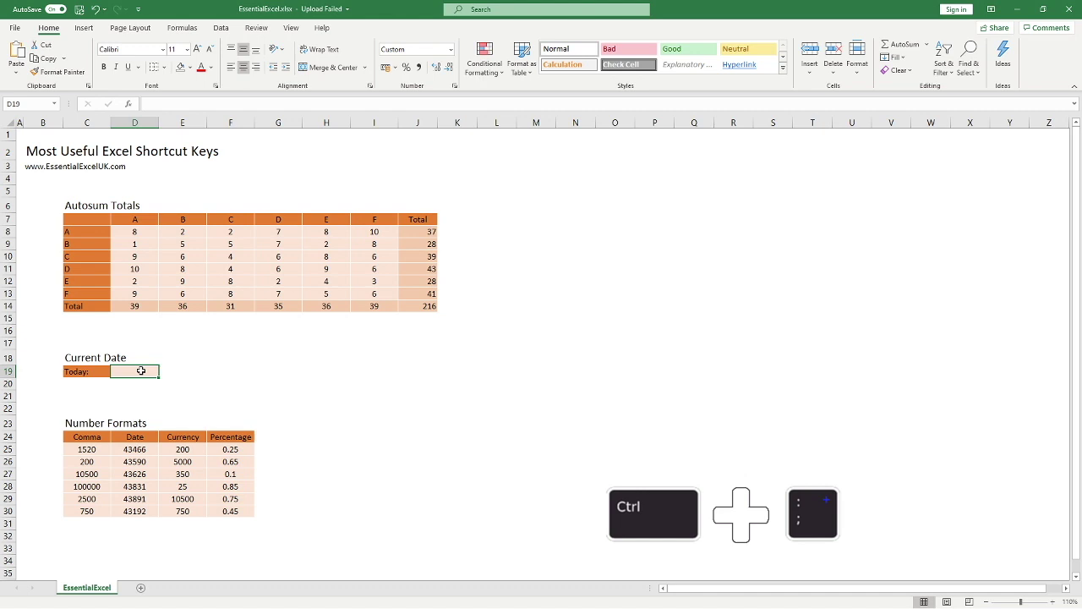
key(ctrl+semicolon)
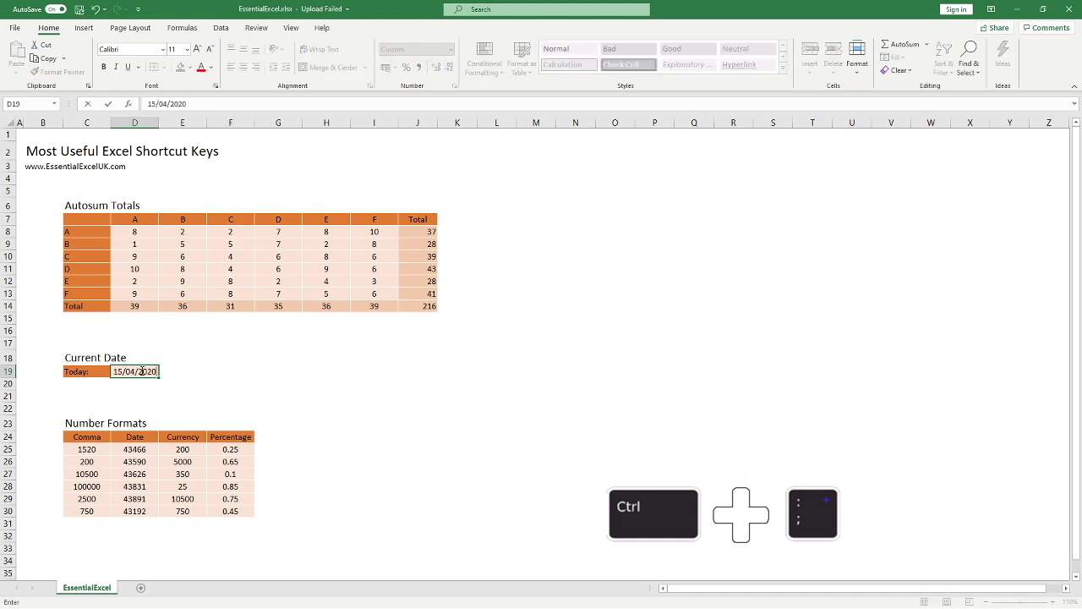
click(176, 359)
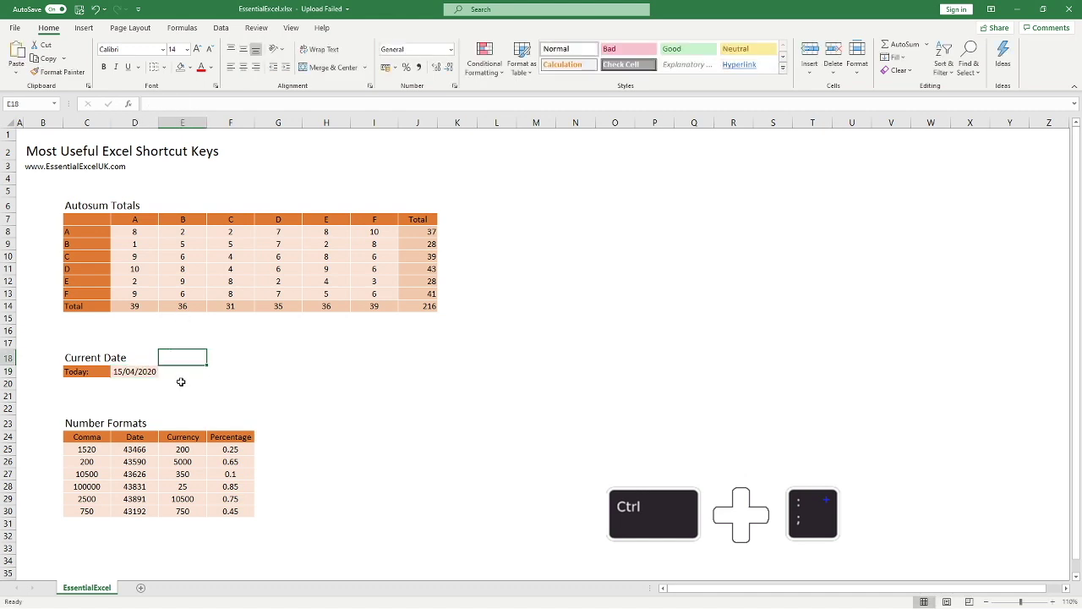
click(151, 372)
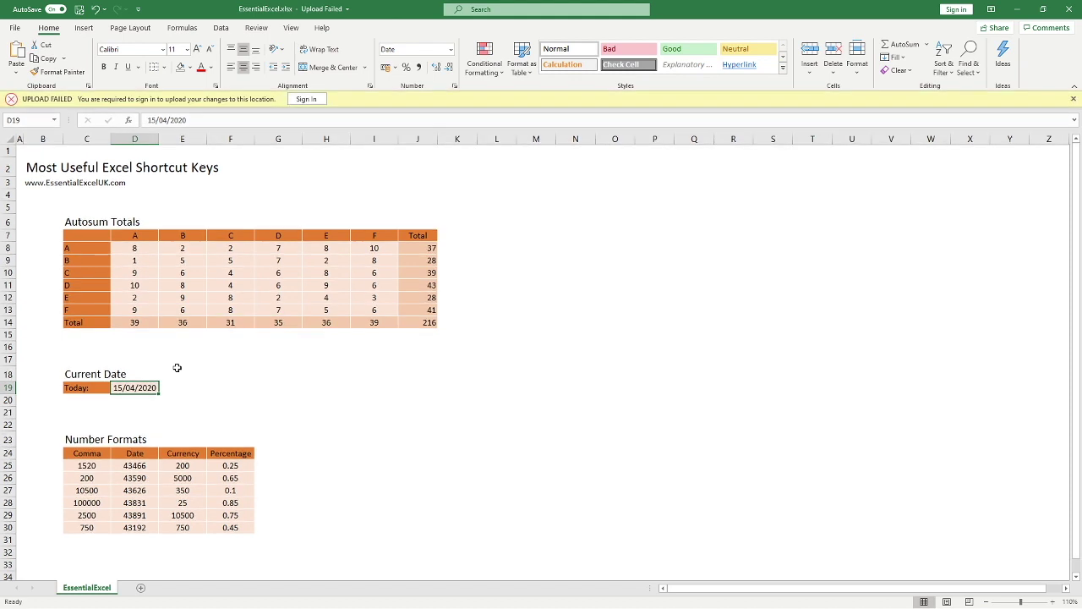
key(Delete)
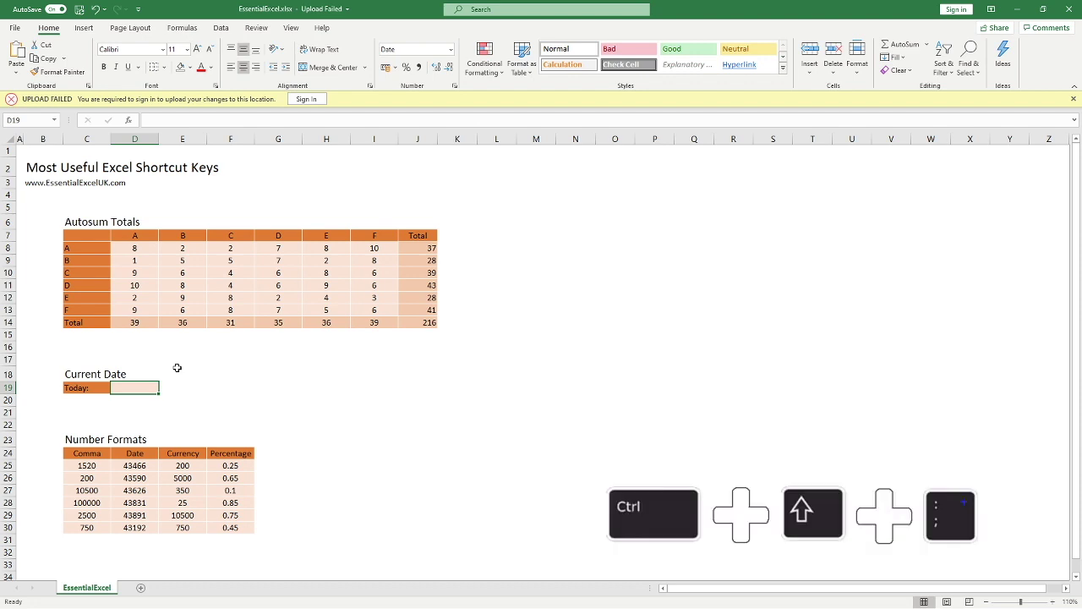
key(ctrl+shift+semicolon)
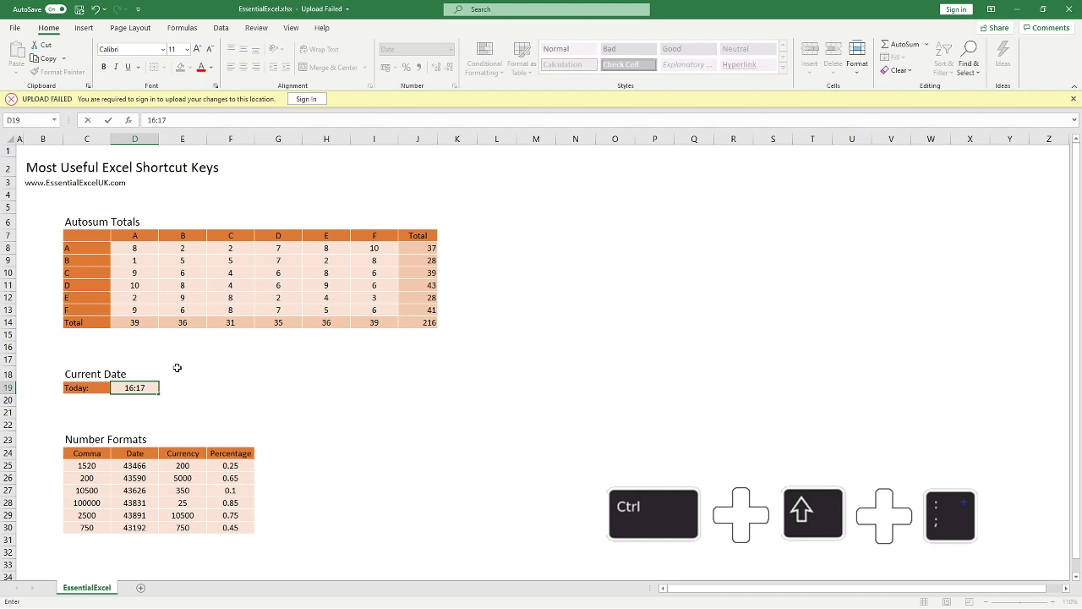
click(178, 384)
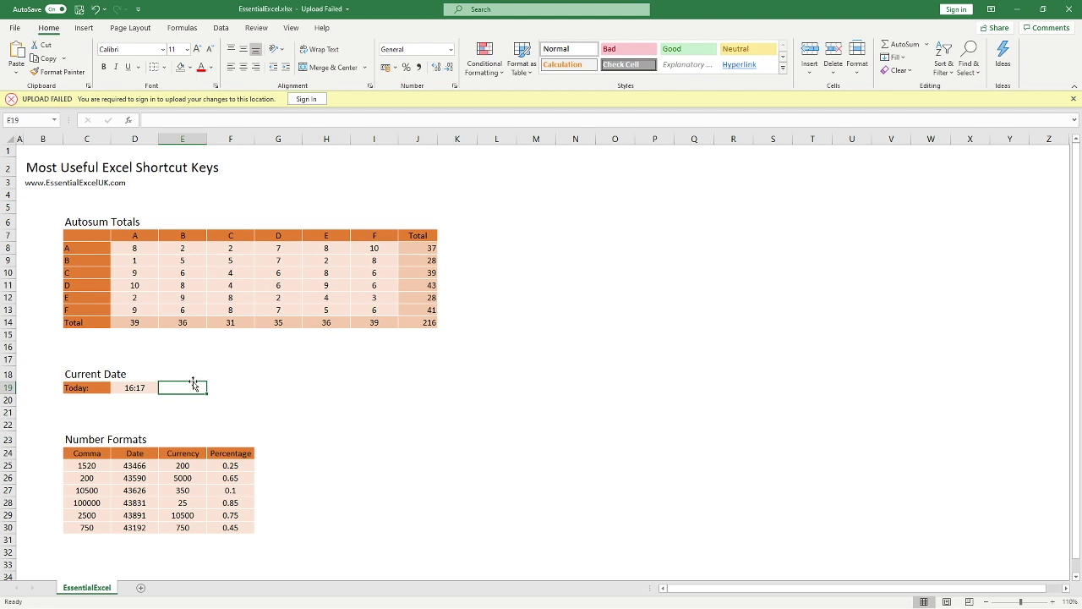
click(131, 390)
key(Delete)
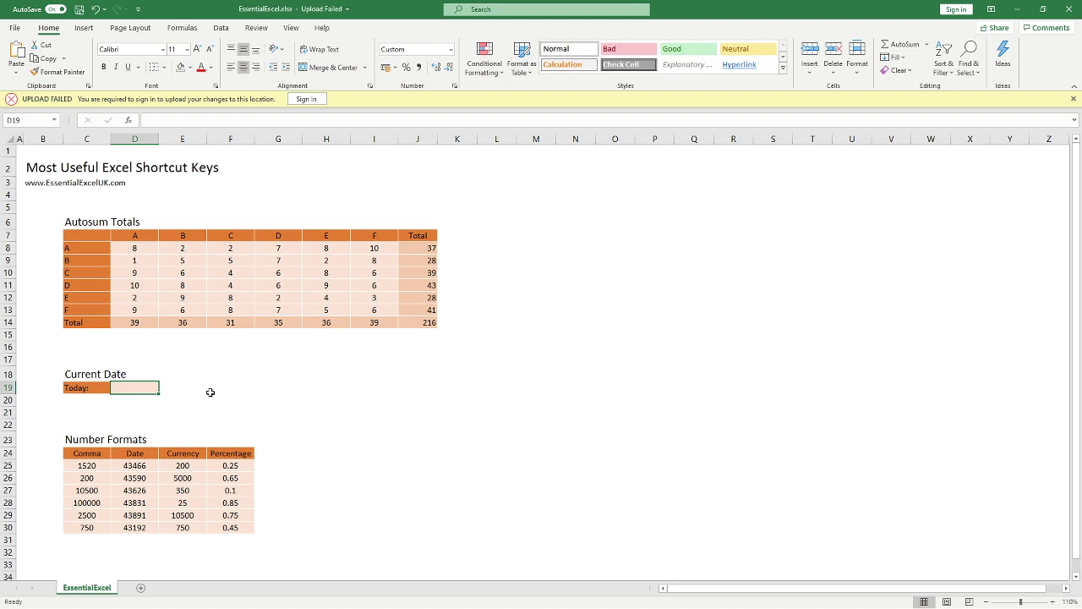
click(10, 387)
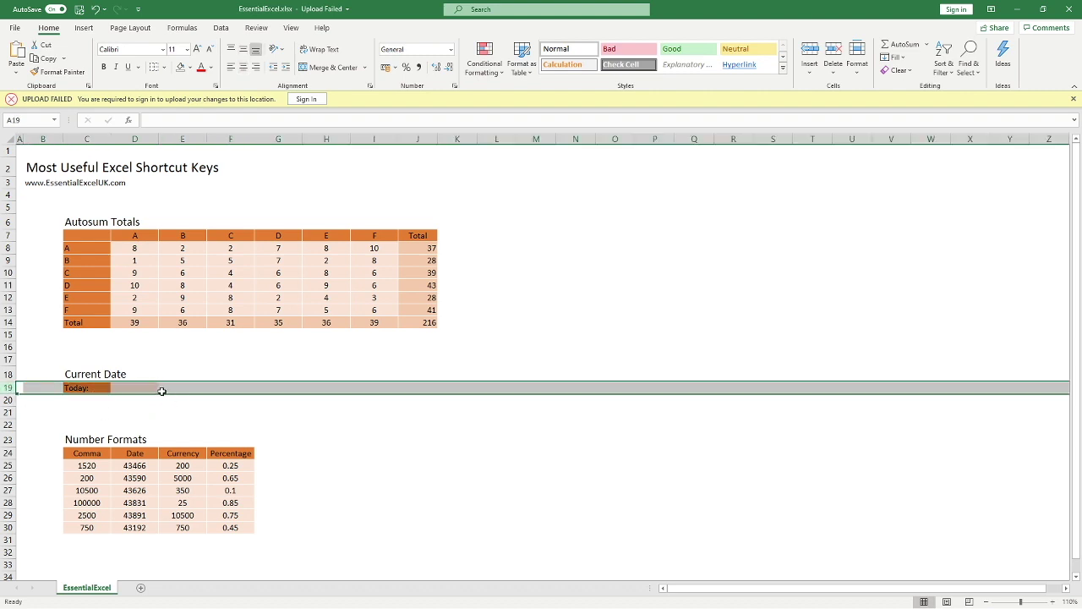
click(162, 390)
click(139, 387)
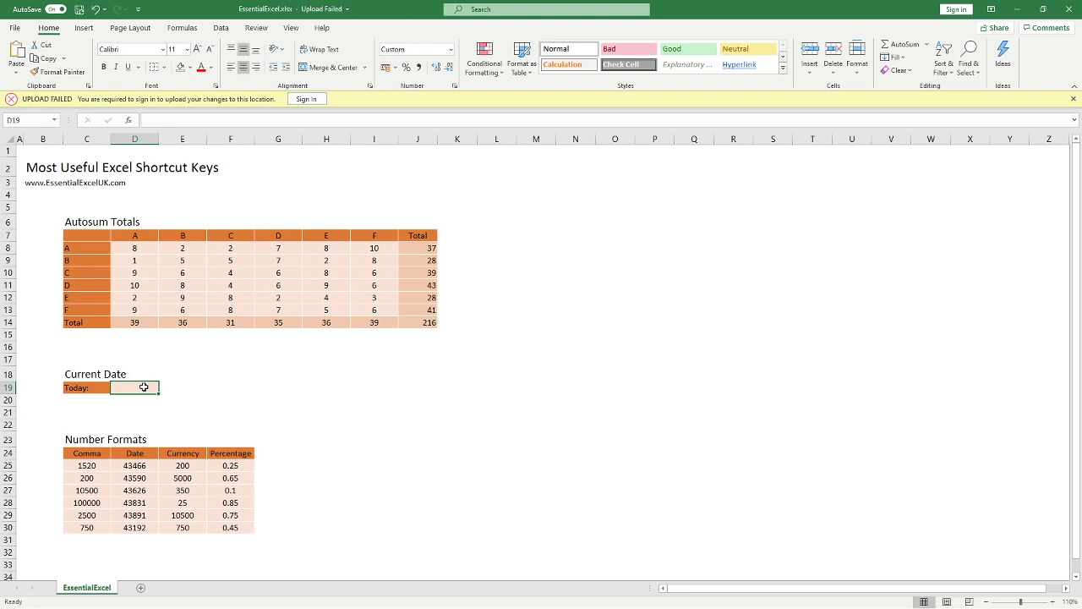
key(shift+space)
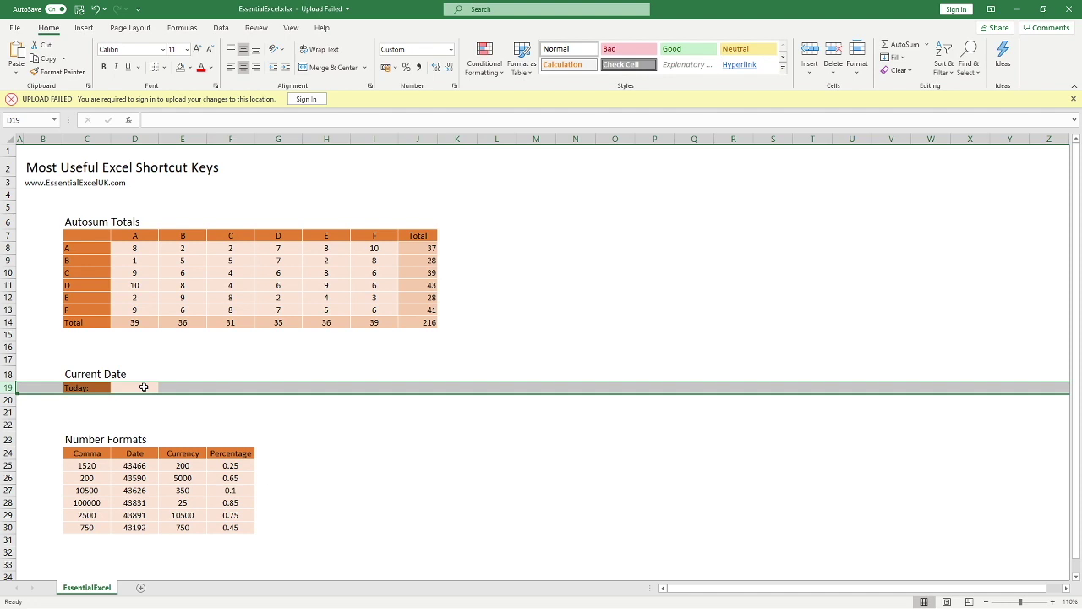
click(182, 388)
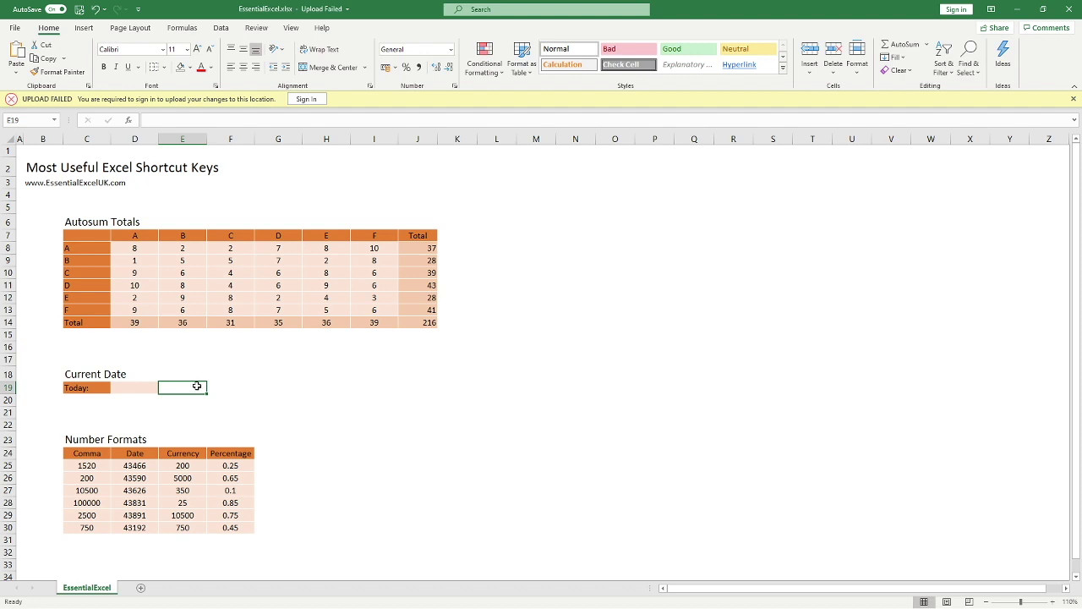
key(ctrl+space)
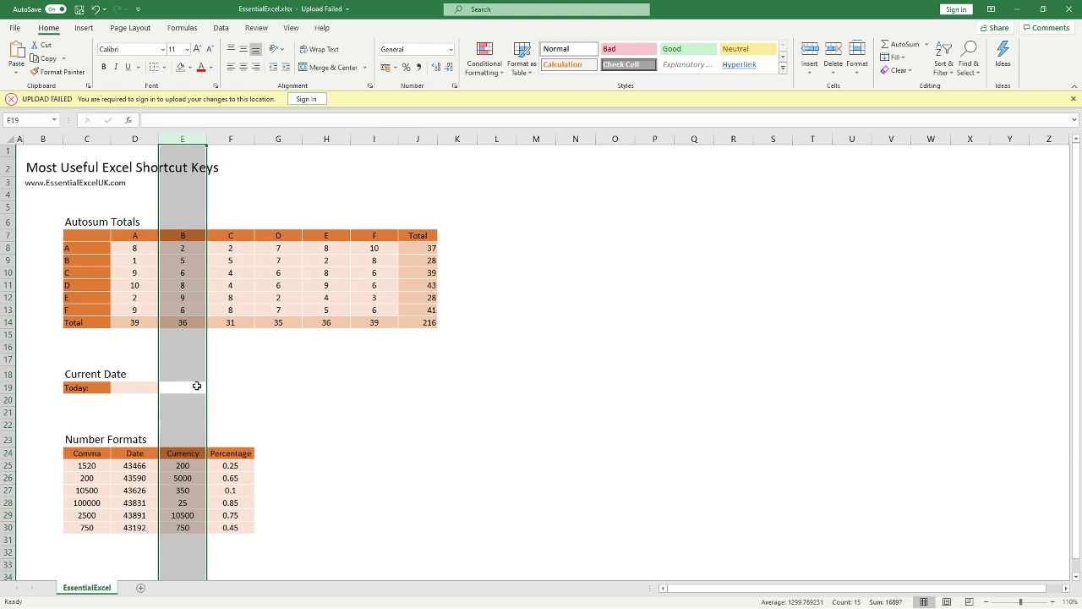
key(ctrl+a)
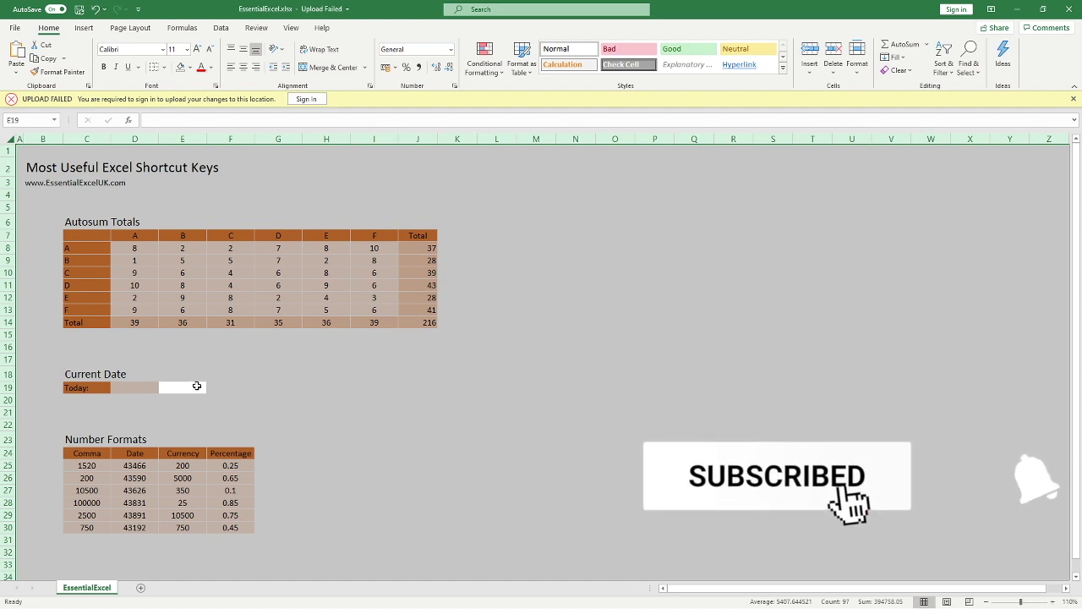
click(150, 344)
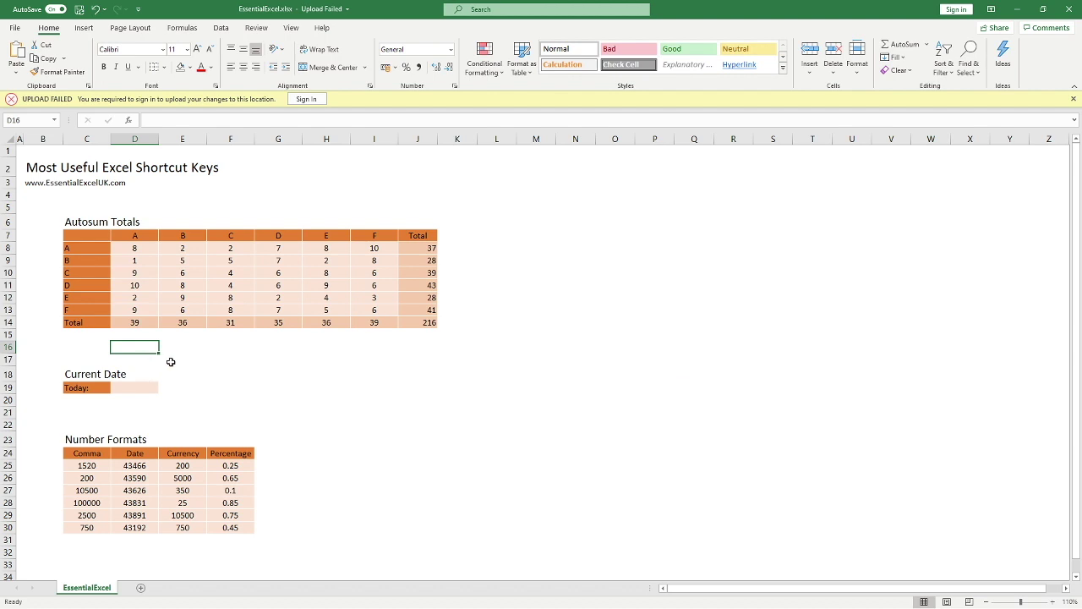
Hide row 21 with Ctrl+9, undo, hide it again, then unhide it with Ctrl+Shift+9
click(152, 411)
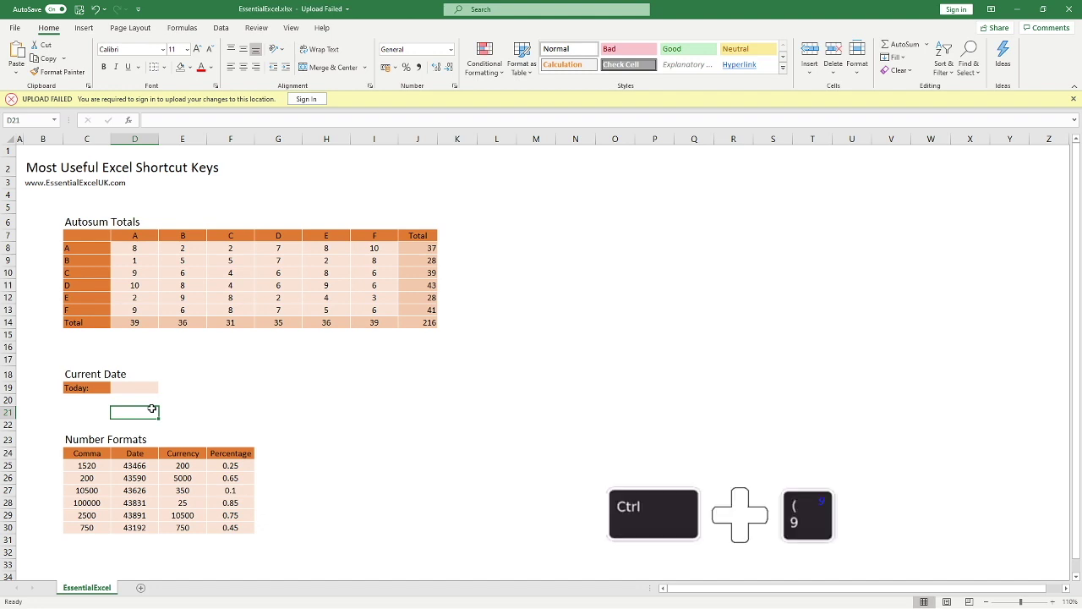
key(ctrl+9)
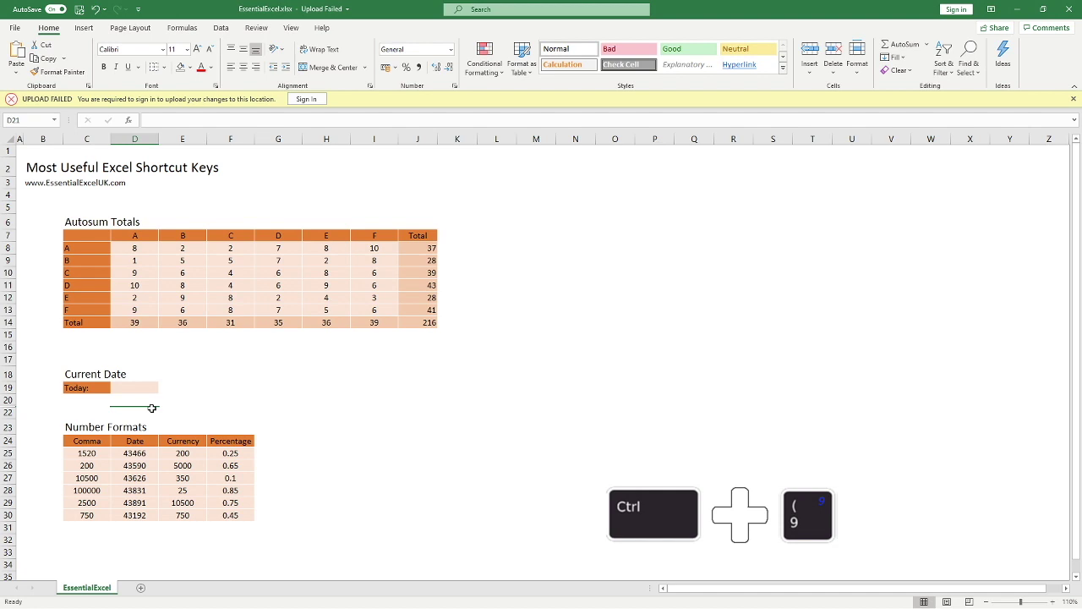
key(ctrl+z)
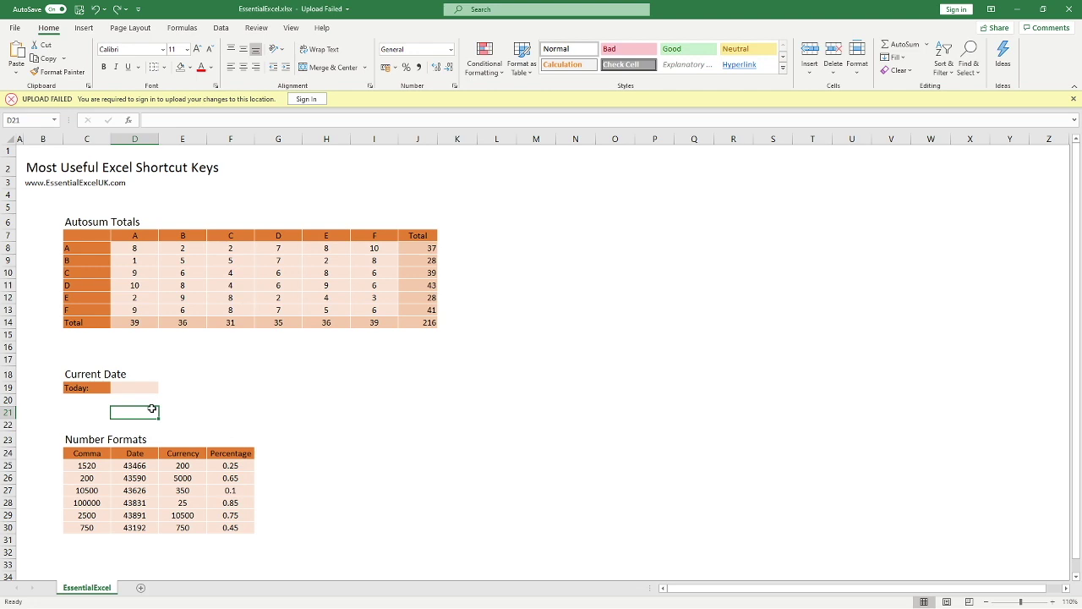
key(ctrl+9)
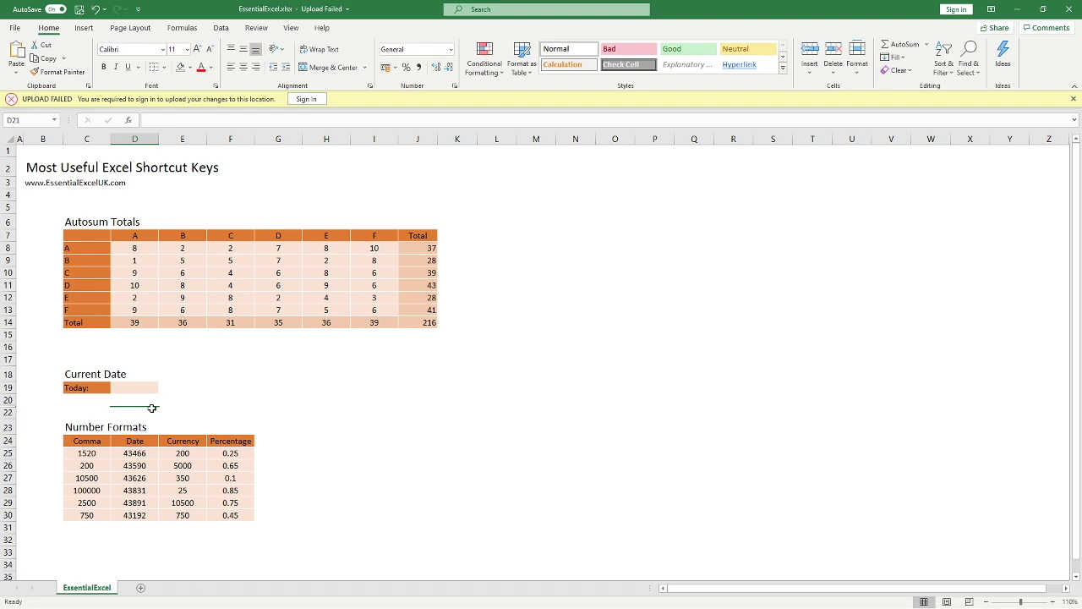
key(ctrl+shift+9)
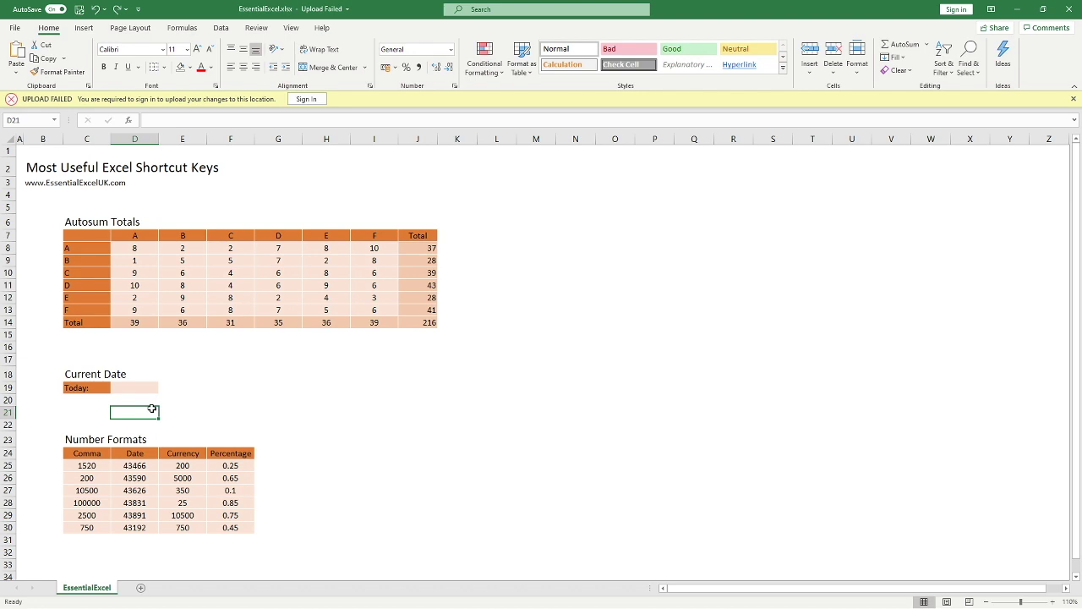
click(223, 387)
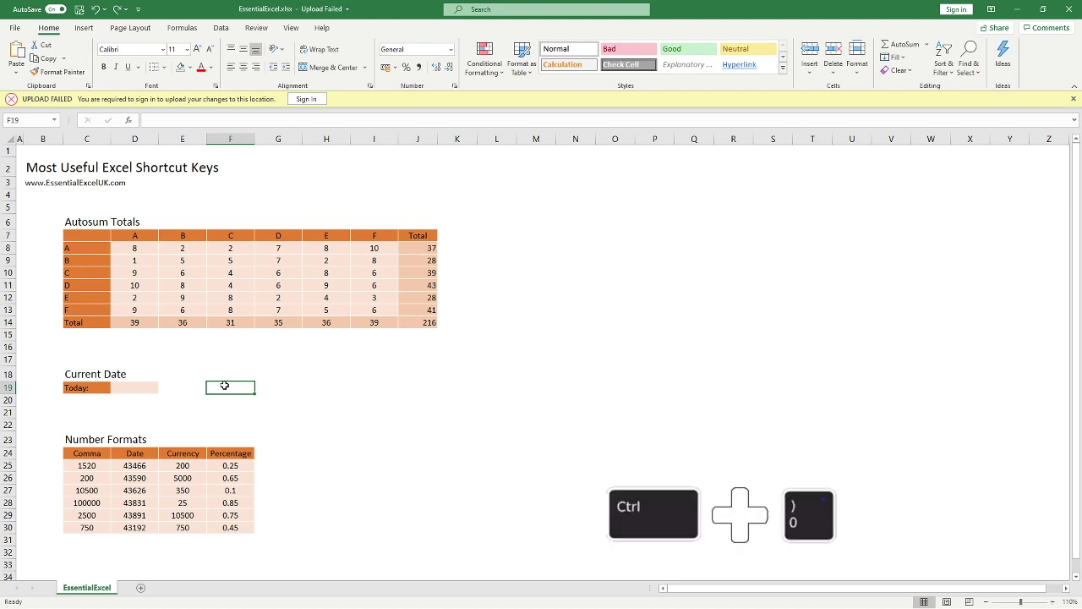
key(ctrl+0)
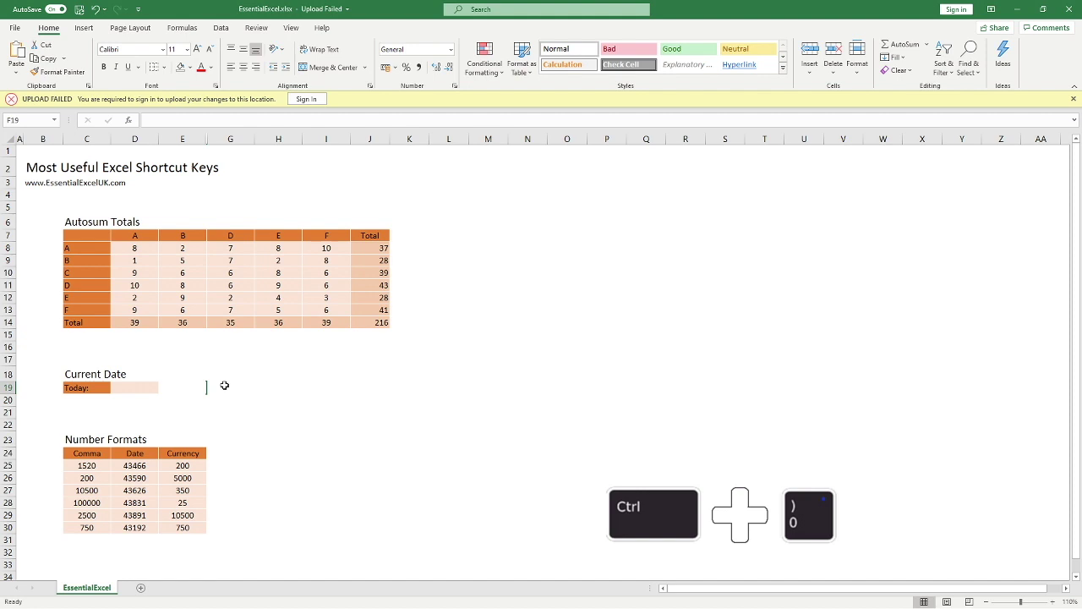
key(ctrl+z)
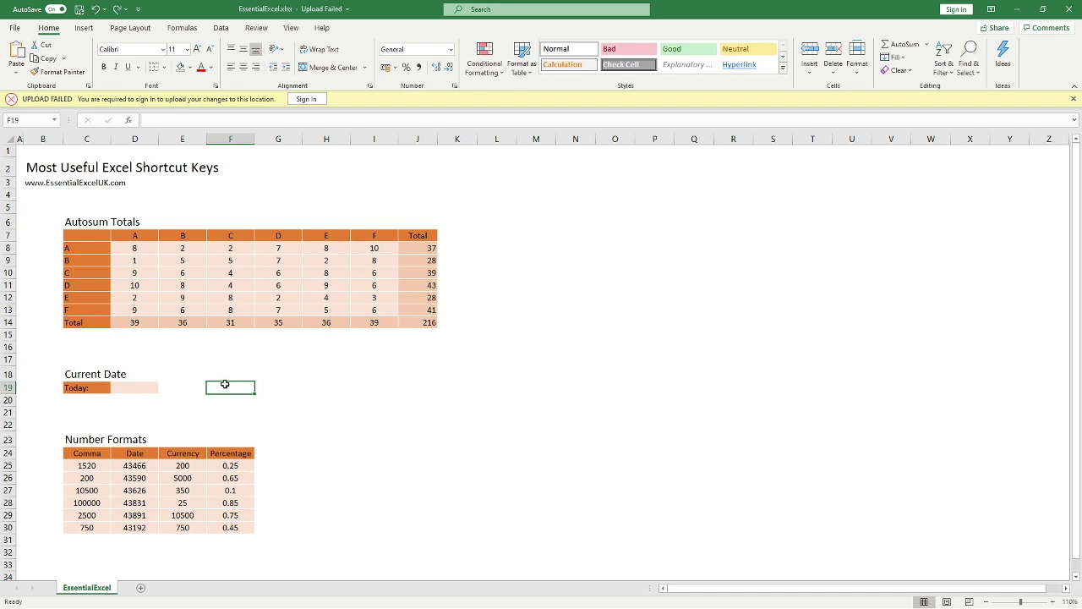
click(235, 409)
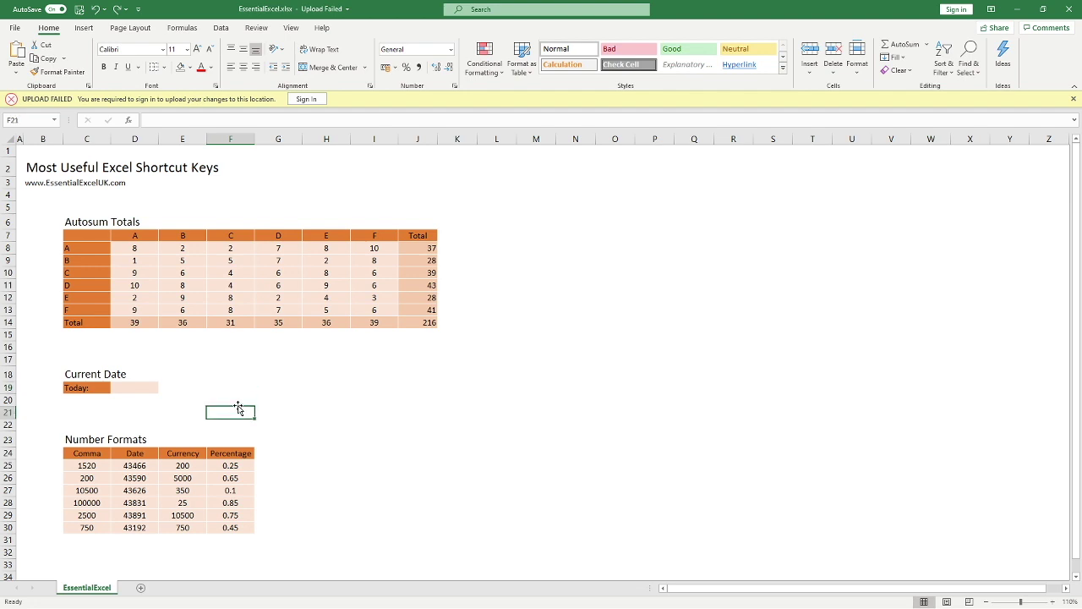
click(92, 388)
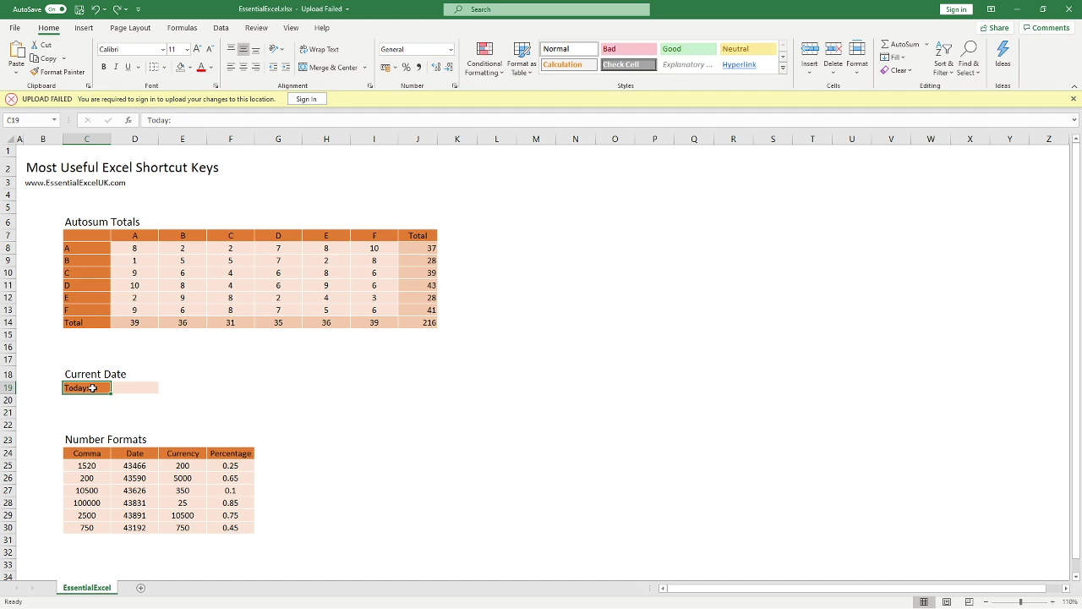
click(237, 386)
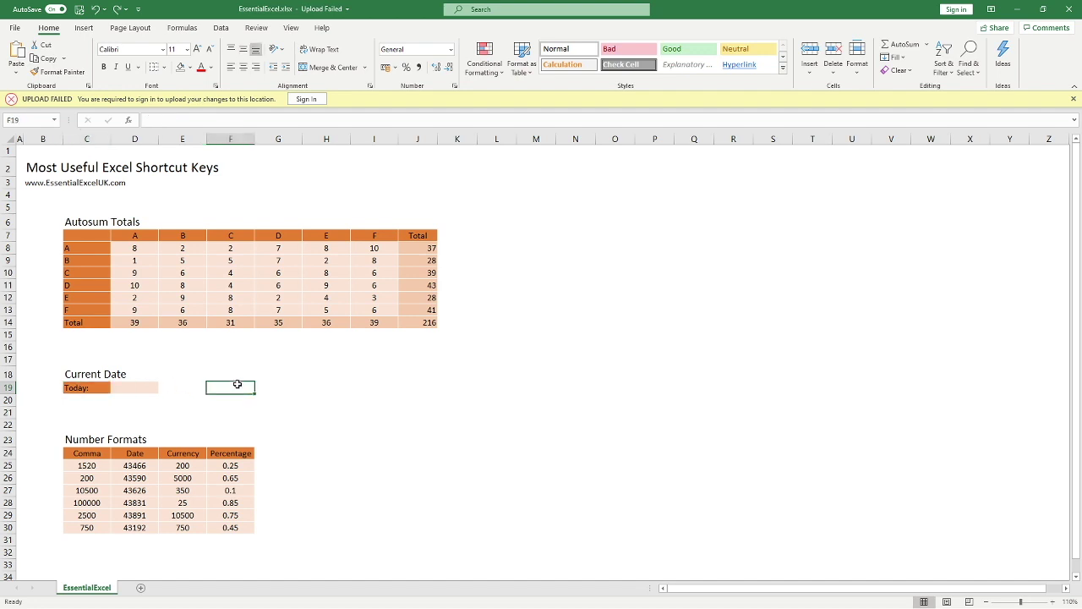
key(ctrl+9)
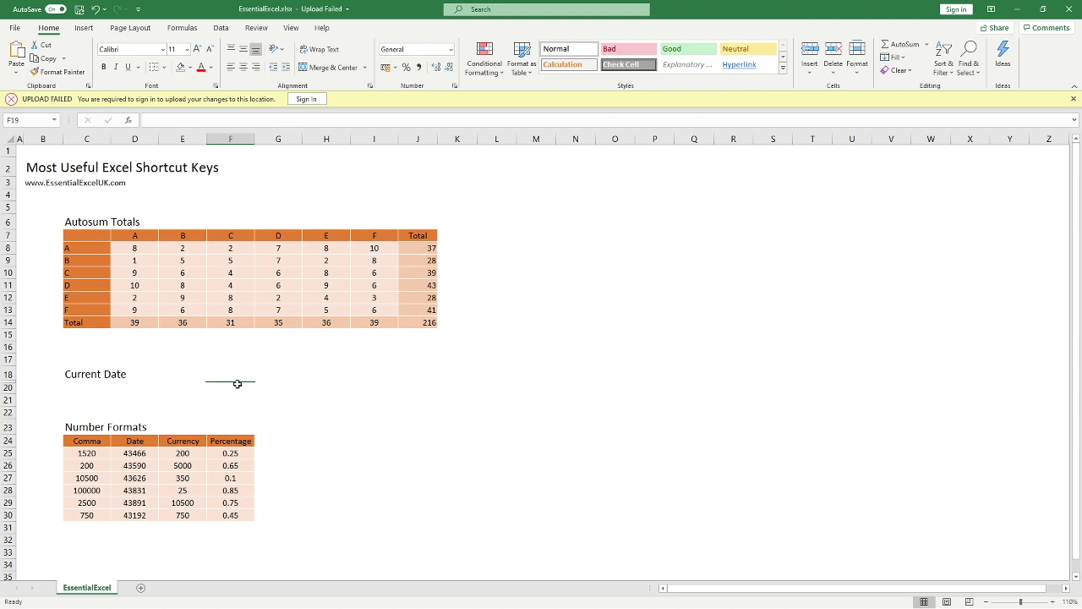
key(ctrl+shift+9)
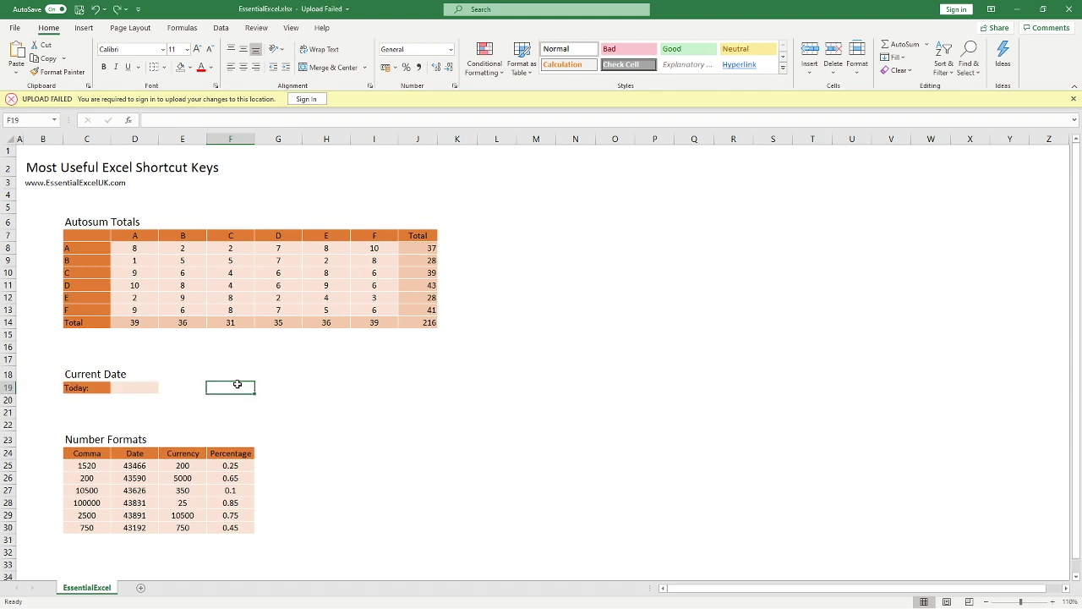
key(shift+space)
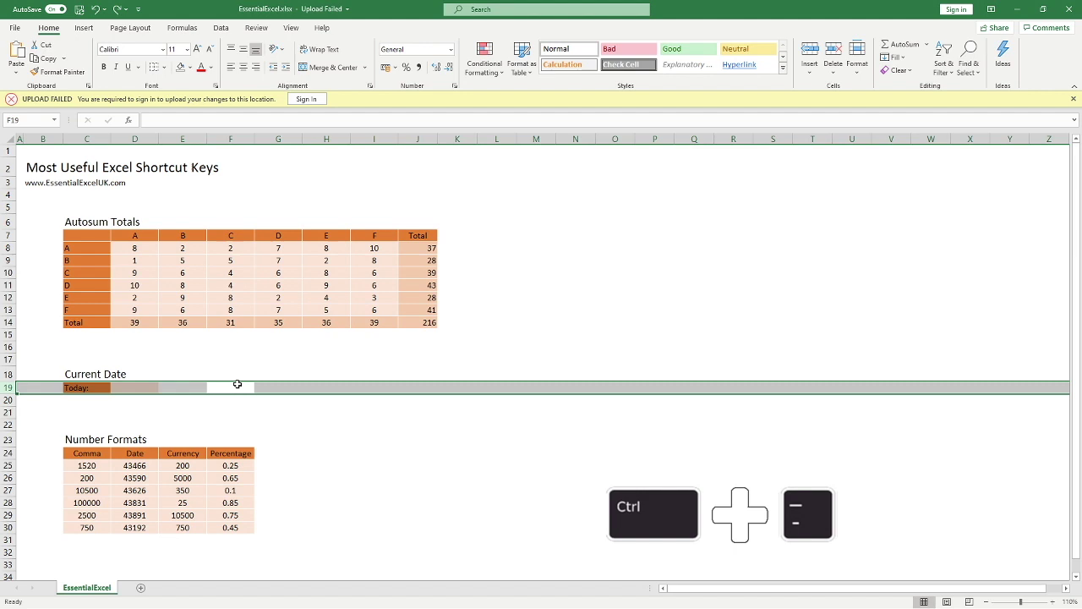
key(ctrl+minus)
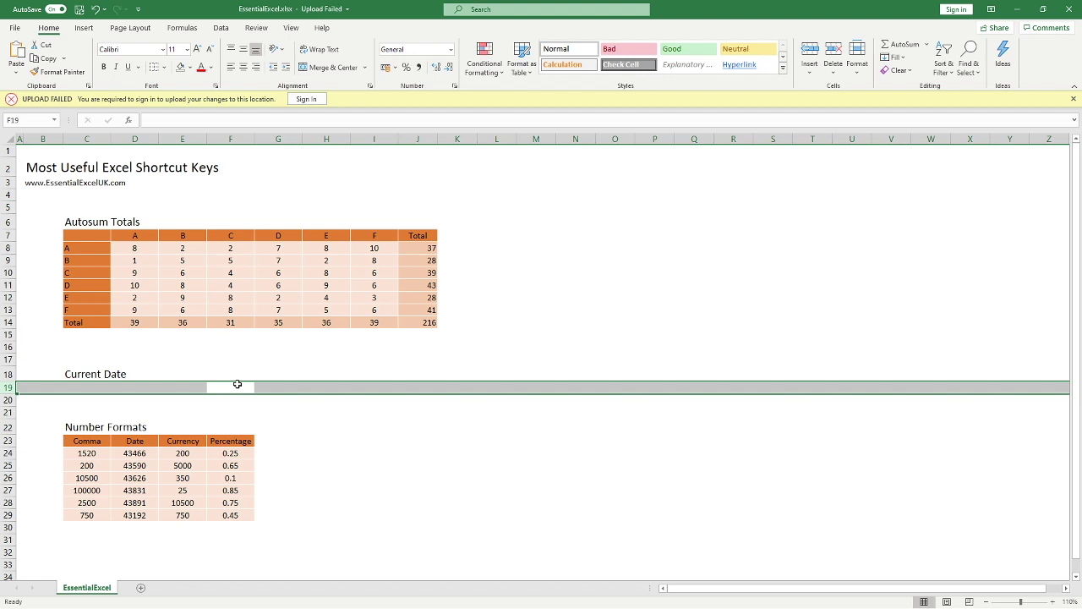
key(ctrl+z)
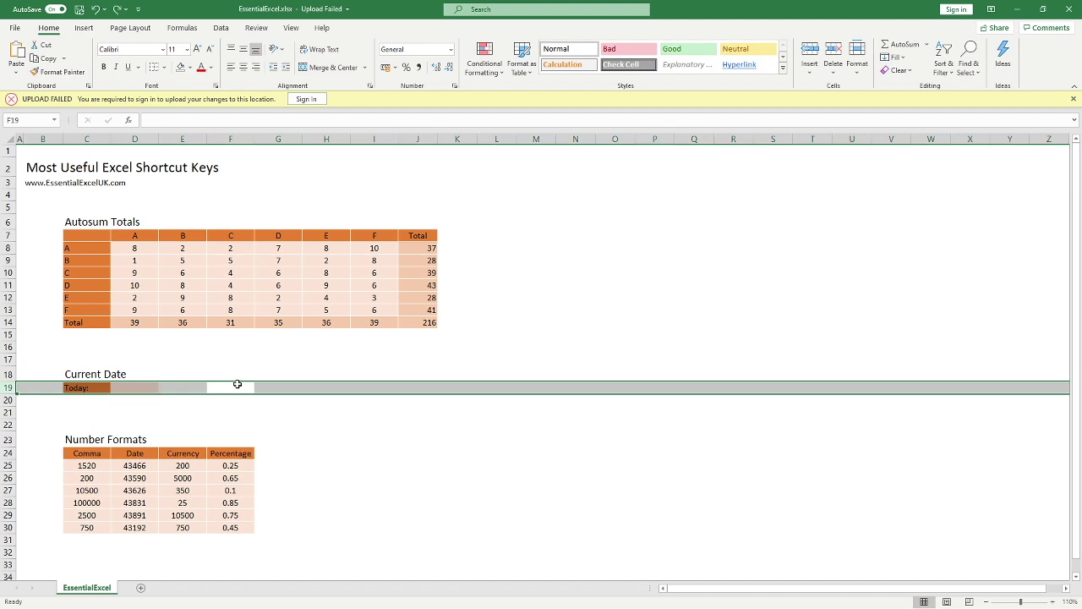
key(ctrl+a)
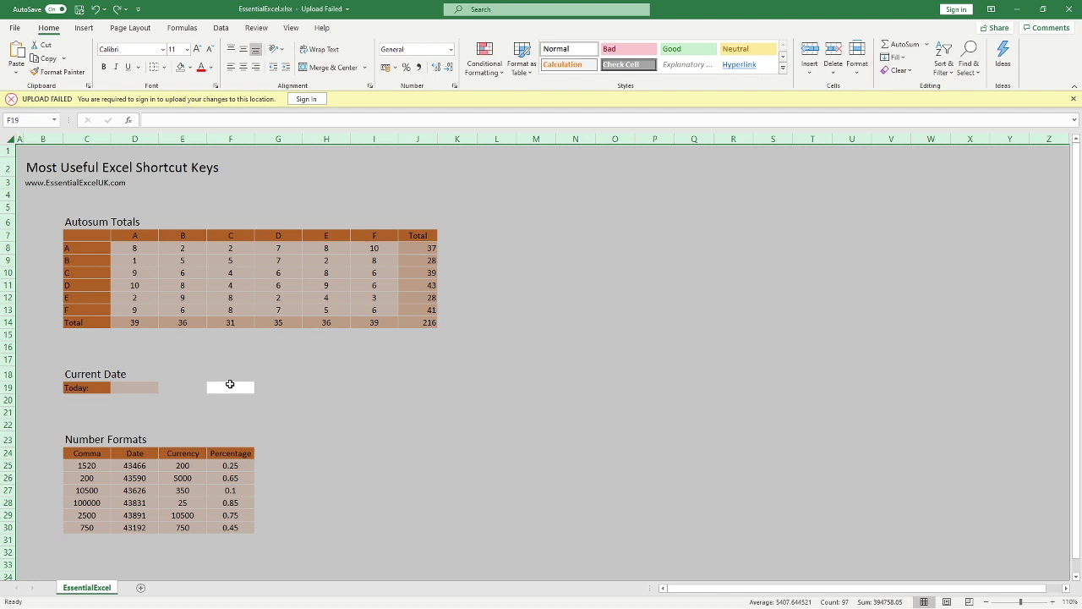
drag(233, 385, 246, 394)
click(276, 383)
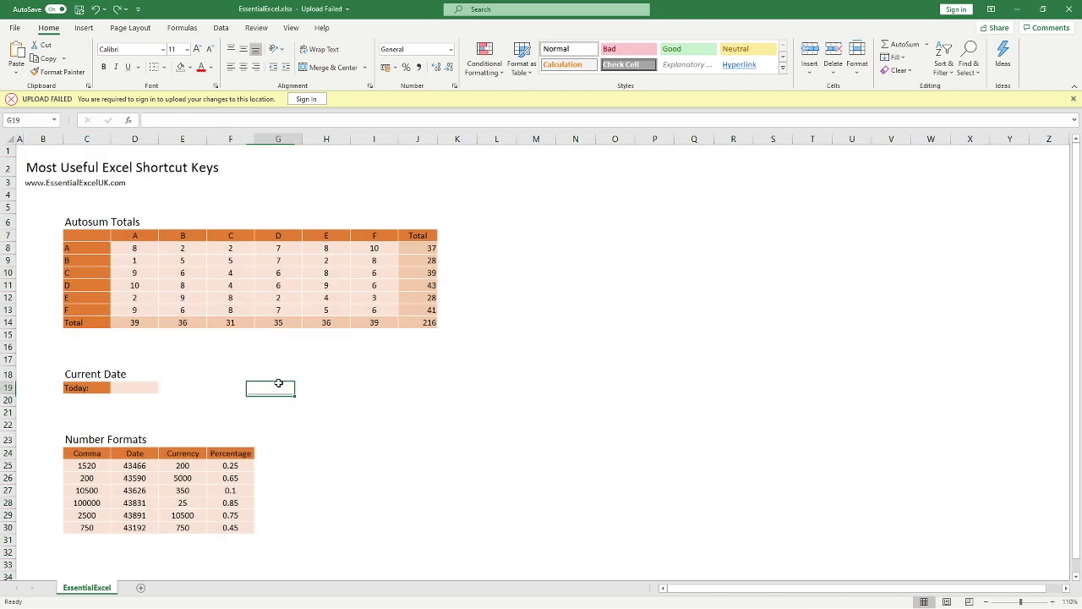
key(ctrl+space)
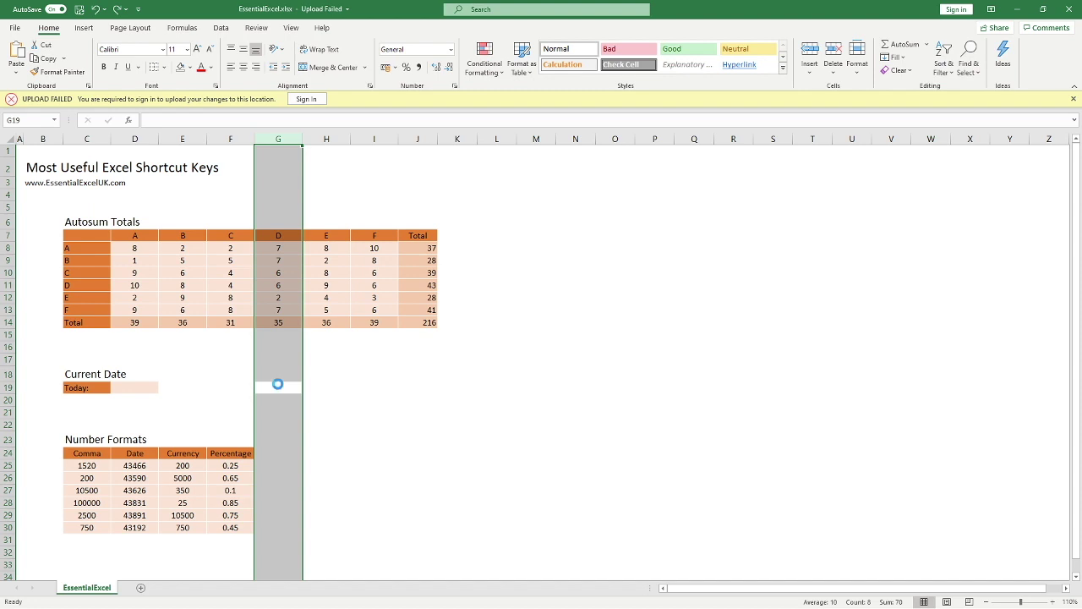
key(ctrl+minus)
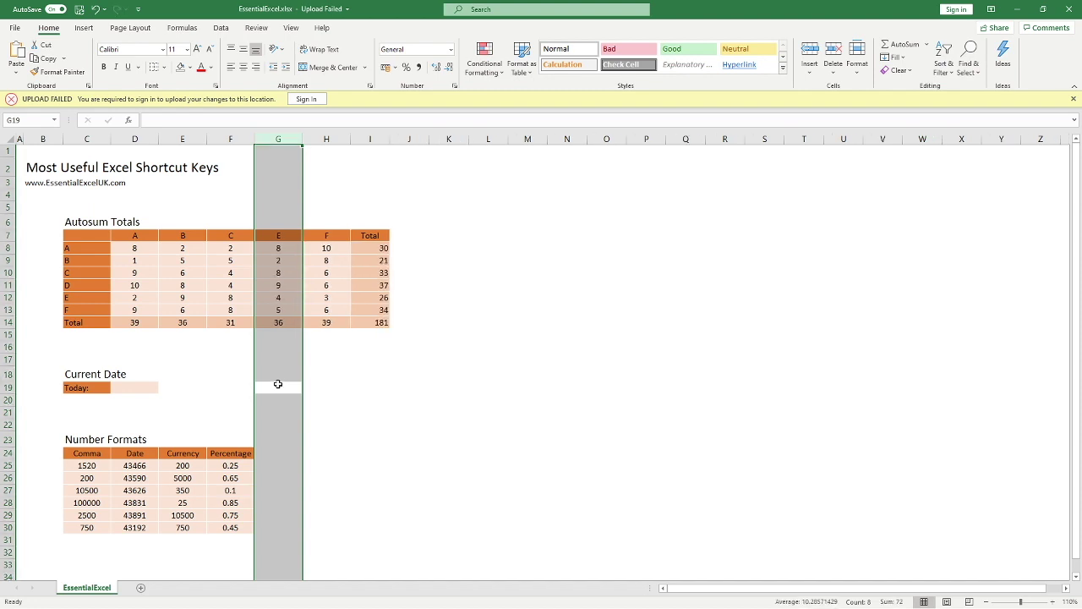
key(ctrl+z)
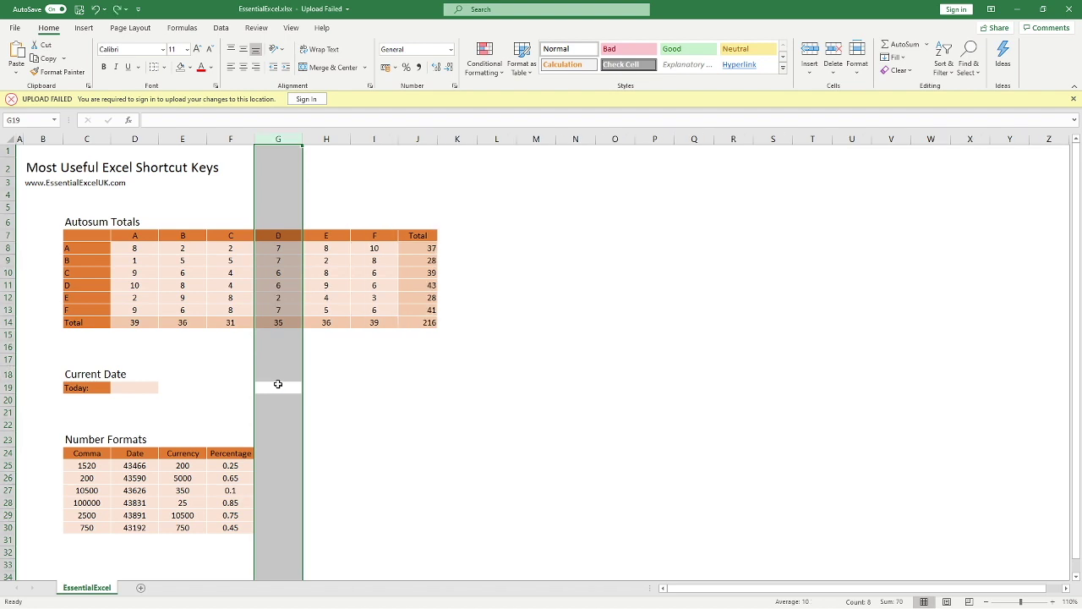
right_click(271, 142)
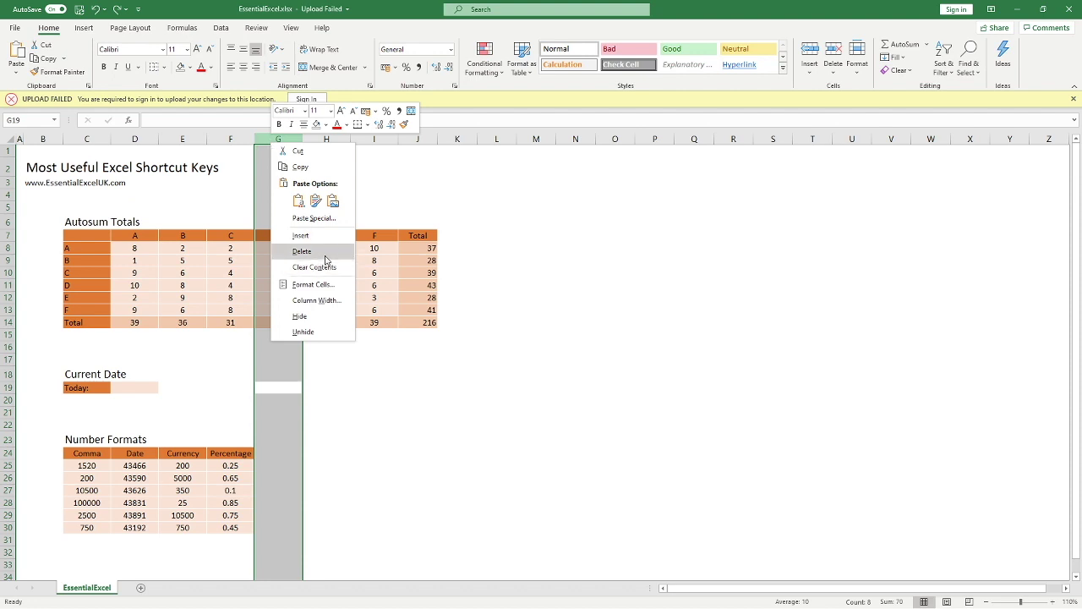
key(Escape)
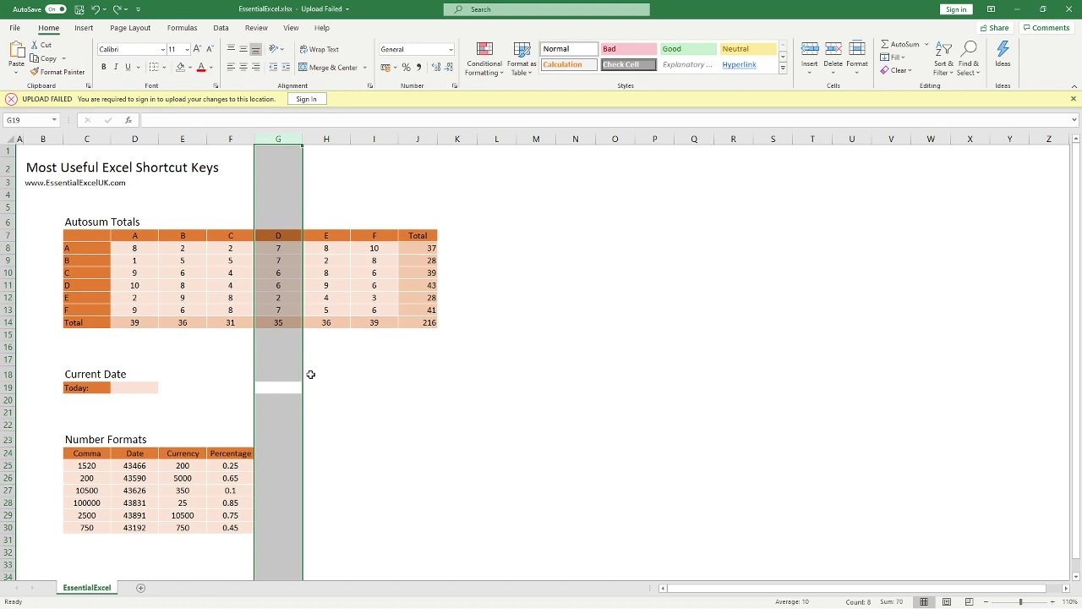
Enter 'This is my first' in cell L3, correcting the typo
click(500, 179)
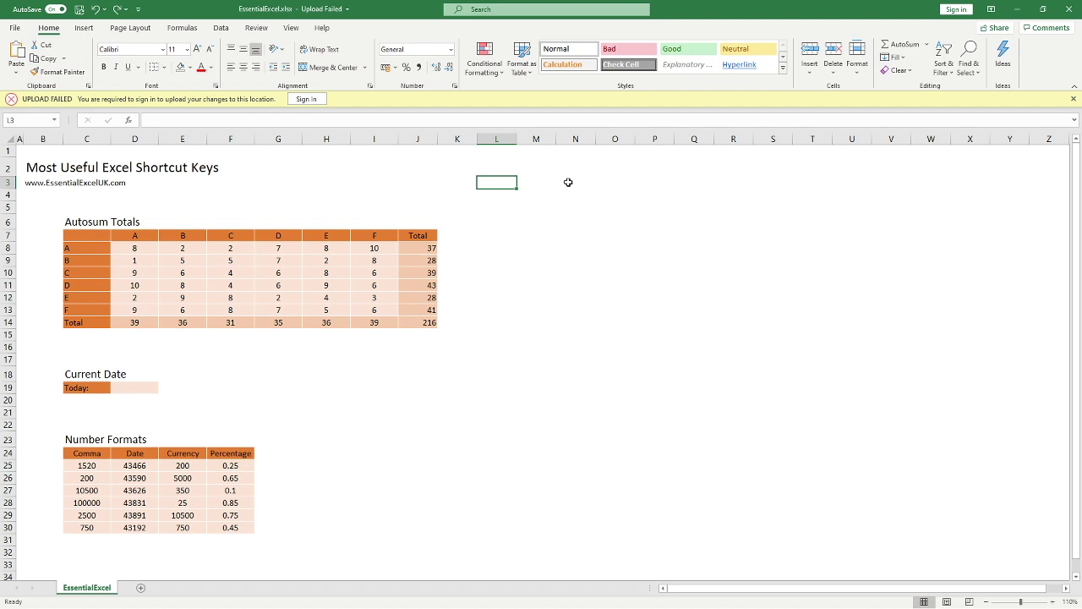
text(This is my fird)
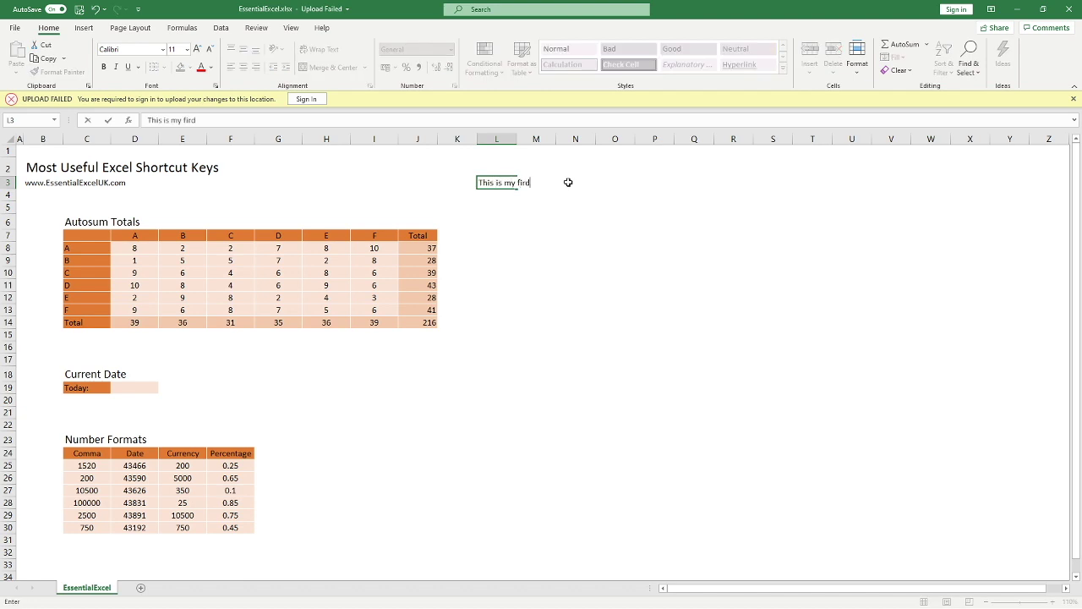
key(BackSpace)
text(st)
key(Return)
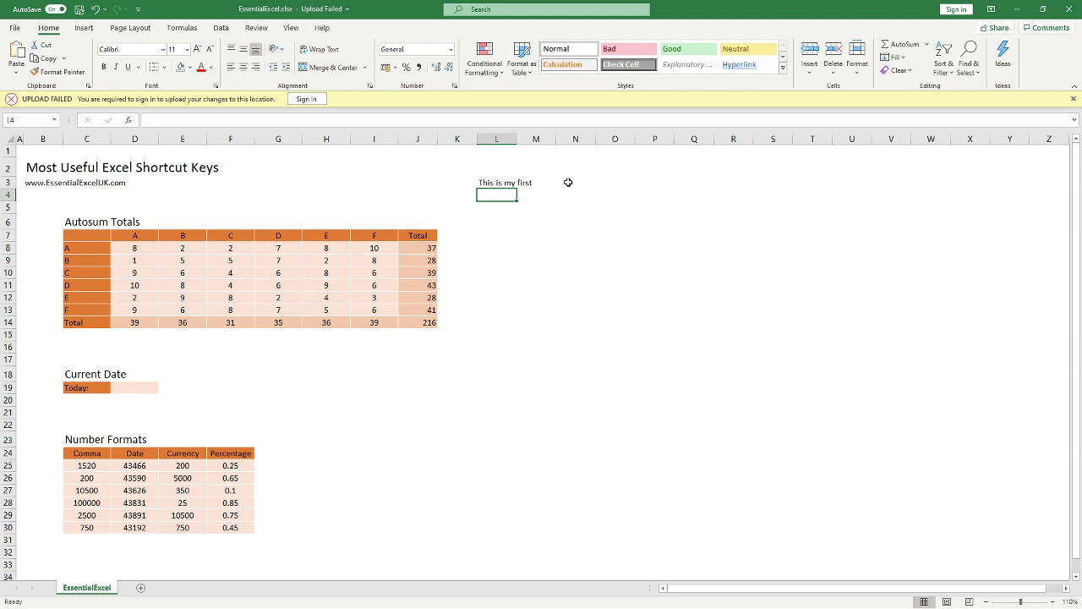
Add a line break in L3 and a second line, 'This is my second line'
click(507, 183)
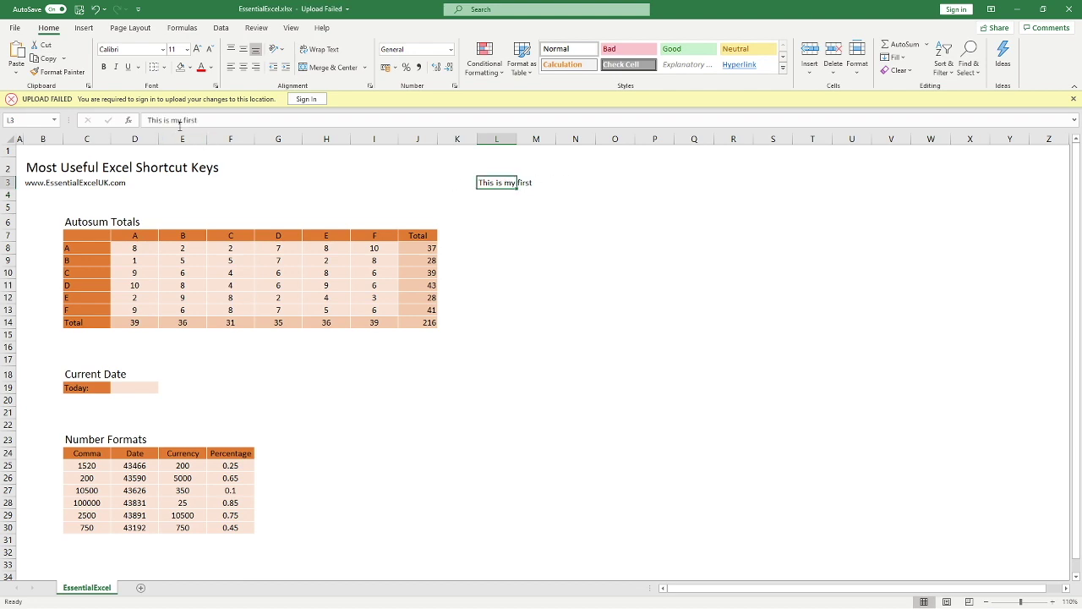
click(213, 120)
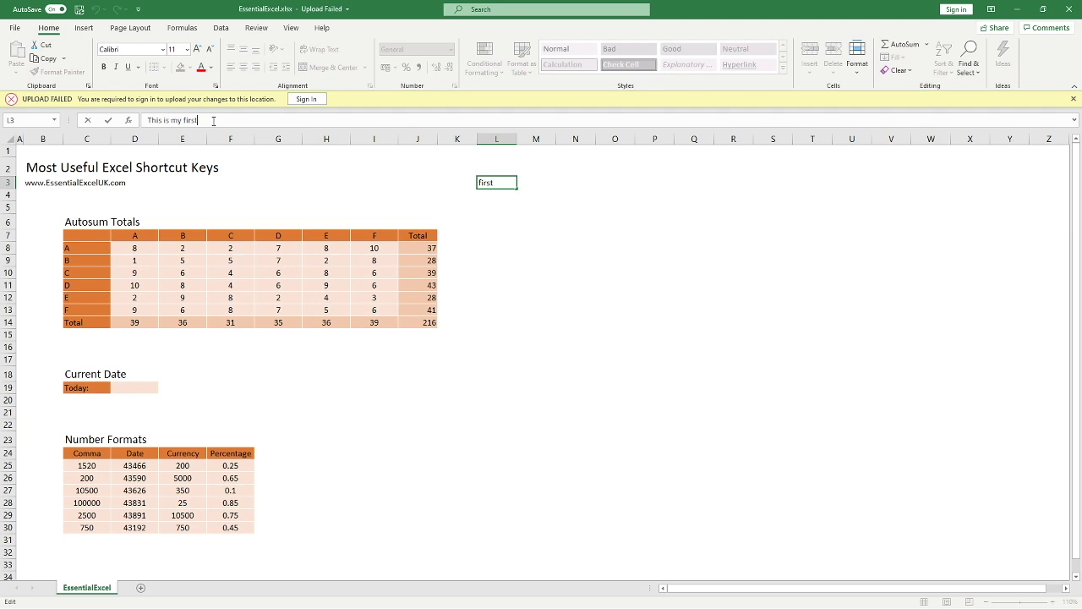
key(alt)
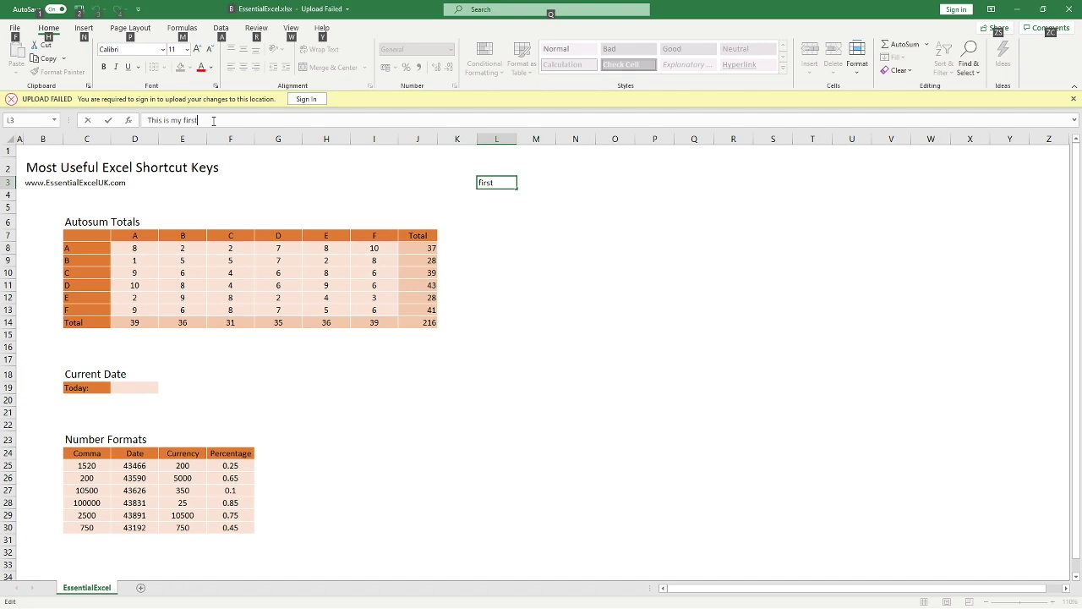
key(alt+Return)
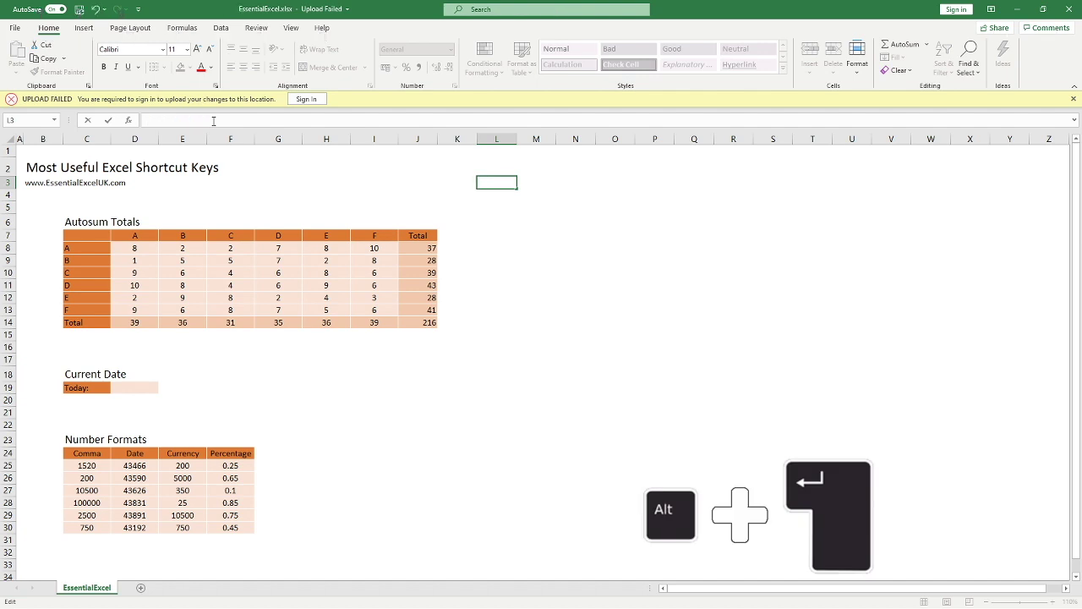
text(This i)
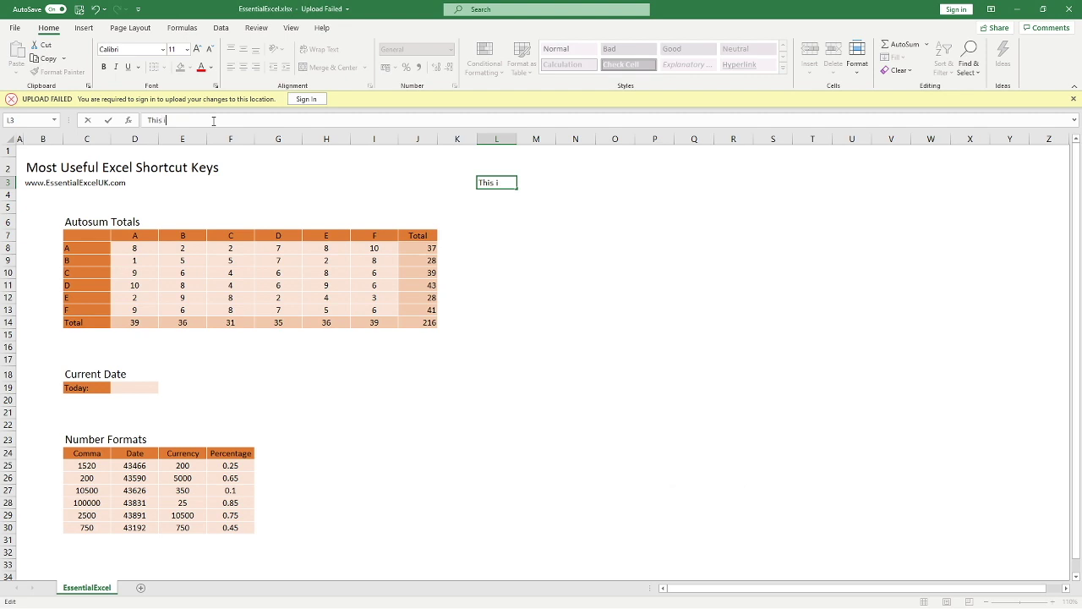
text(s my second line)
key(Return)
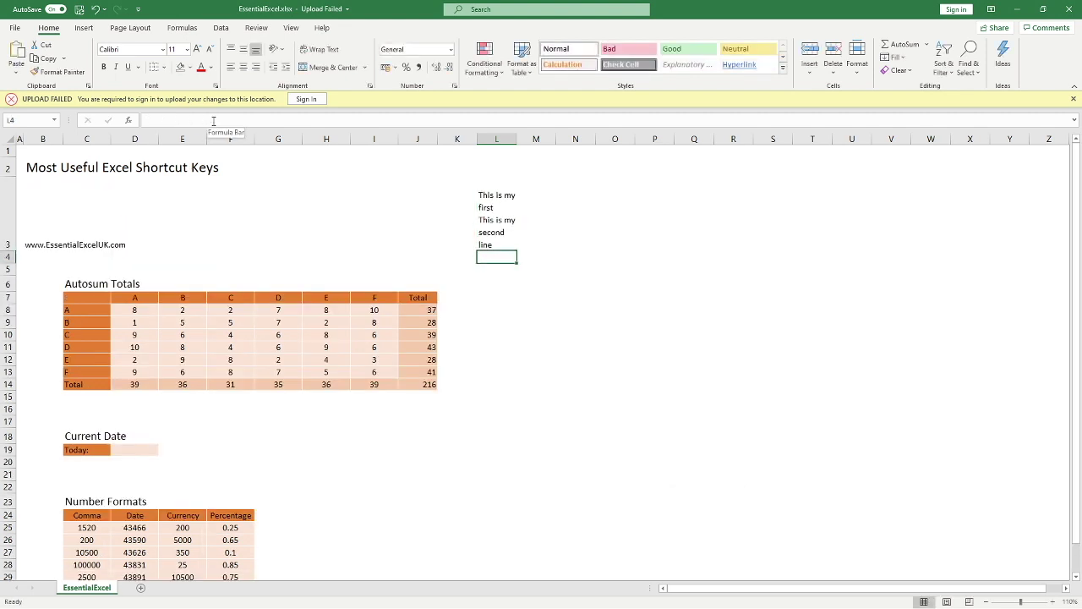
Widen column L so both lines fit and expand the formula bar to show L3's full contents
click(501, 222)
drag(516, 139, 724, 141)
click(608, 300)
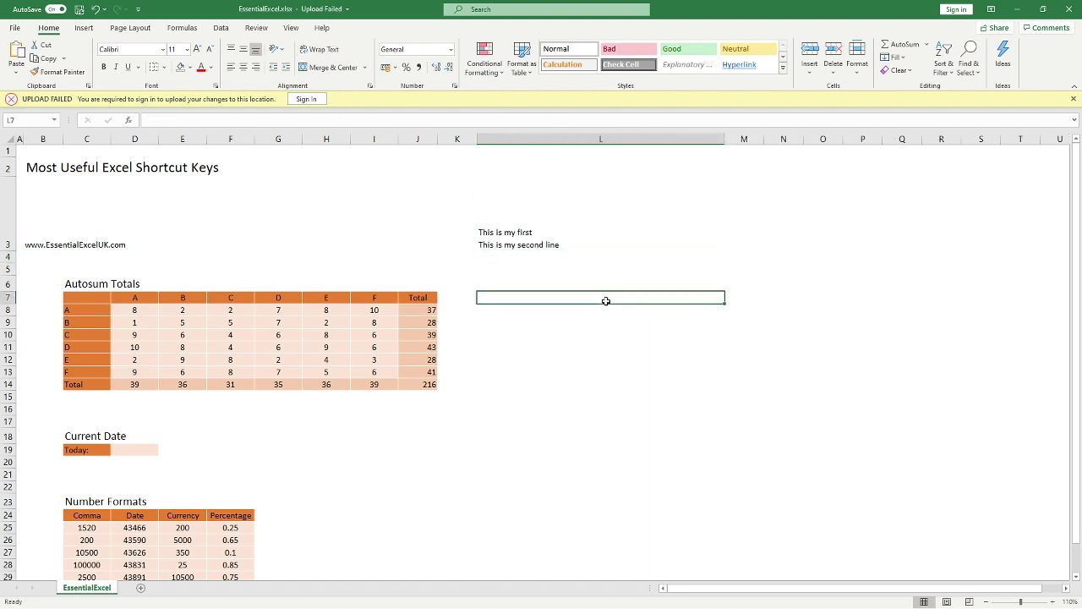
click(562, 238)
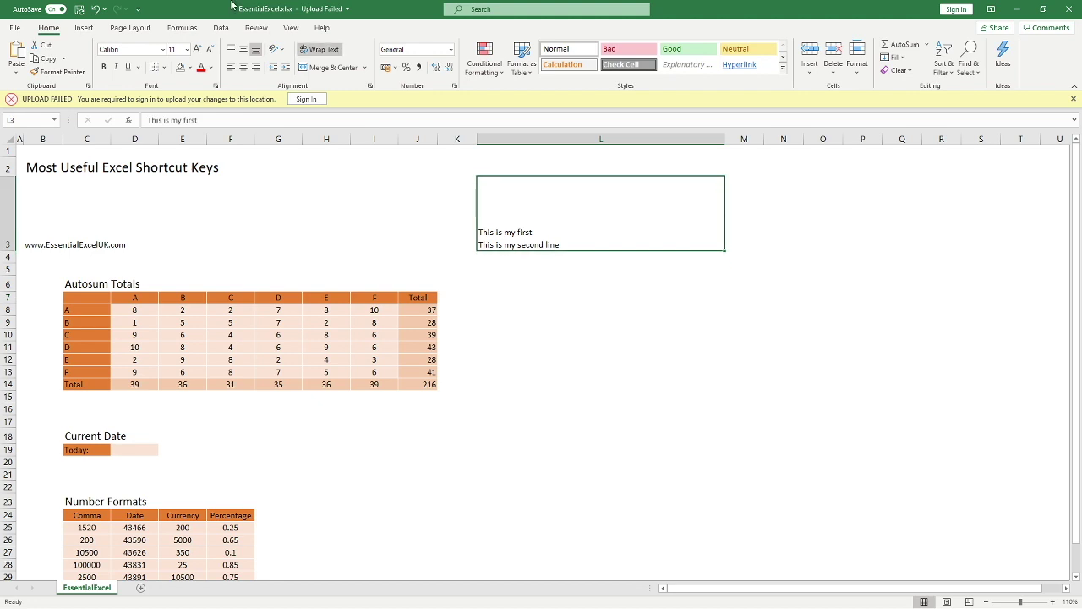
click(1076, 121)
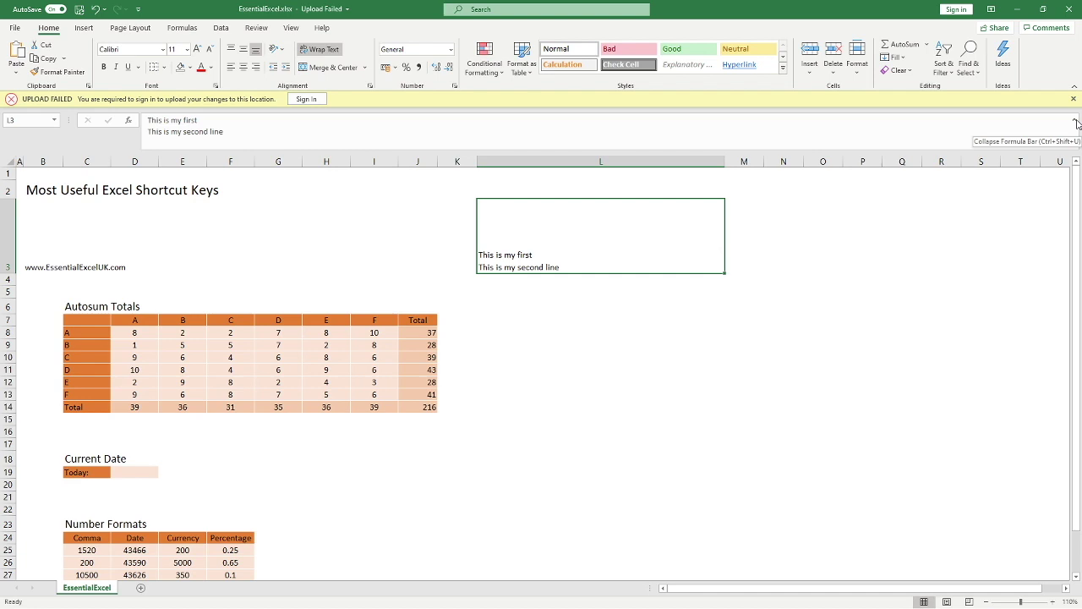
Add a third line, 'This is my third row', to L3, correcting the 'thrid' misspelling
double_click(583, 268)
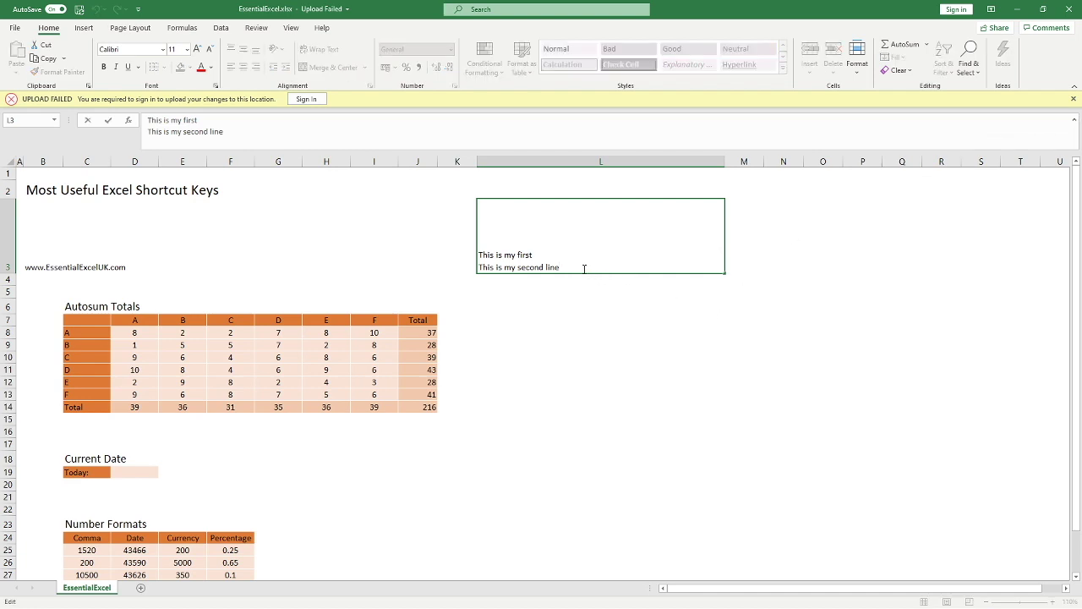
key(alt+Return)
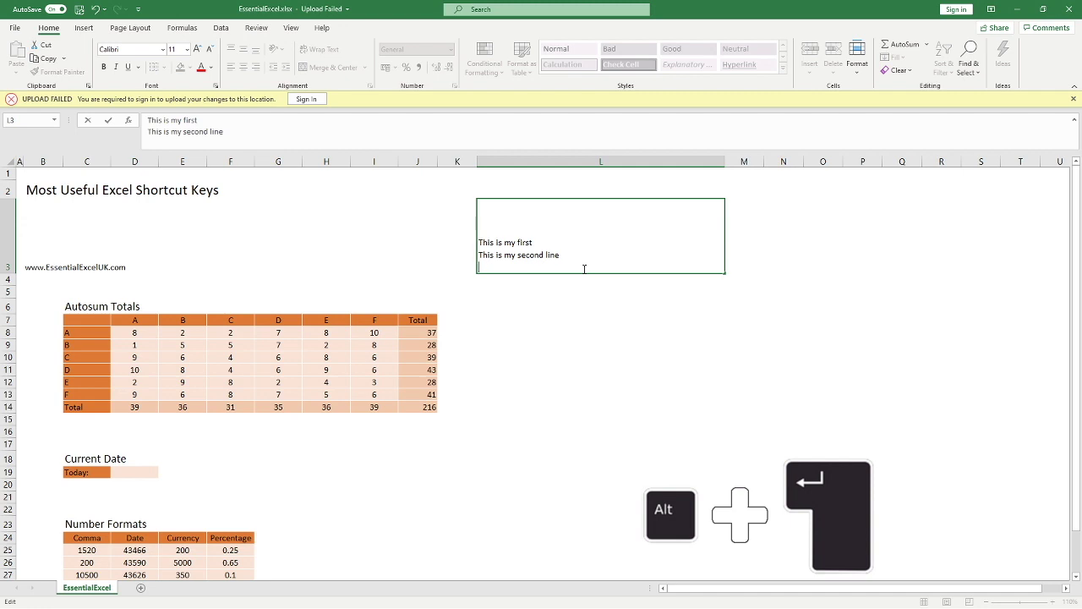
text(This is my thrid row)
key(Return)
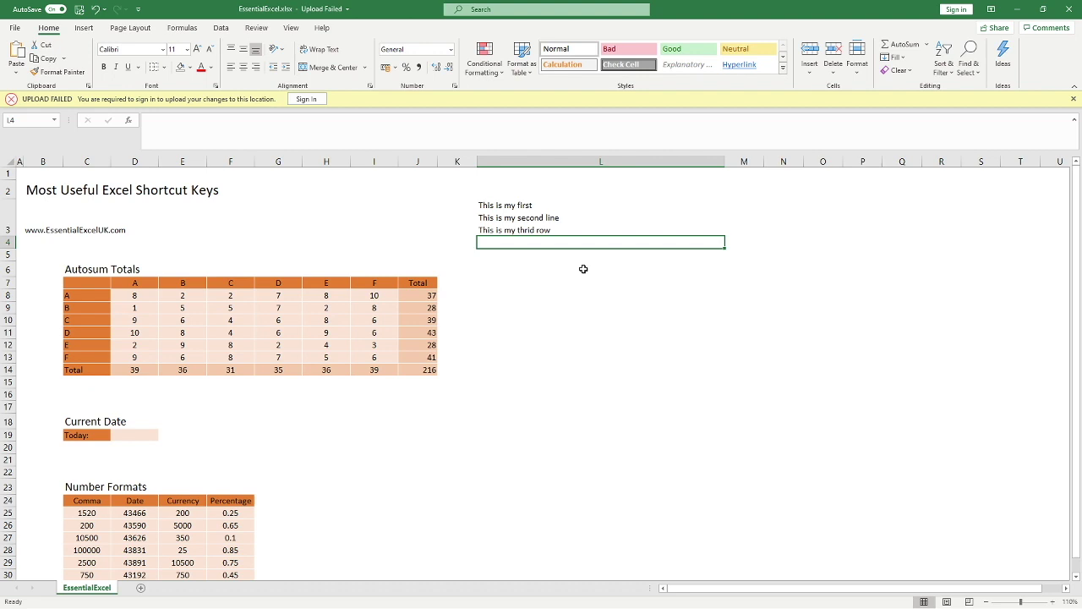
key(Up)
click(188, 142)
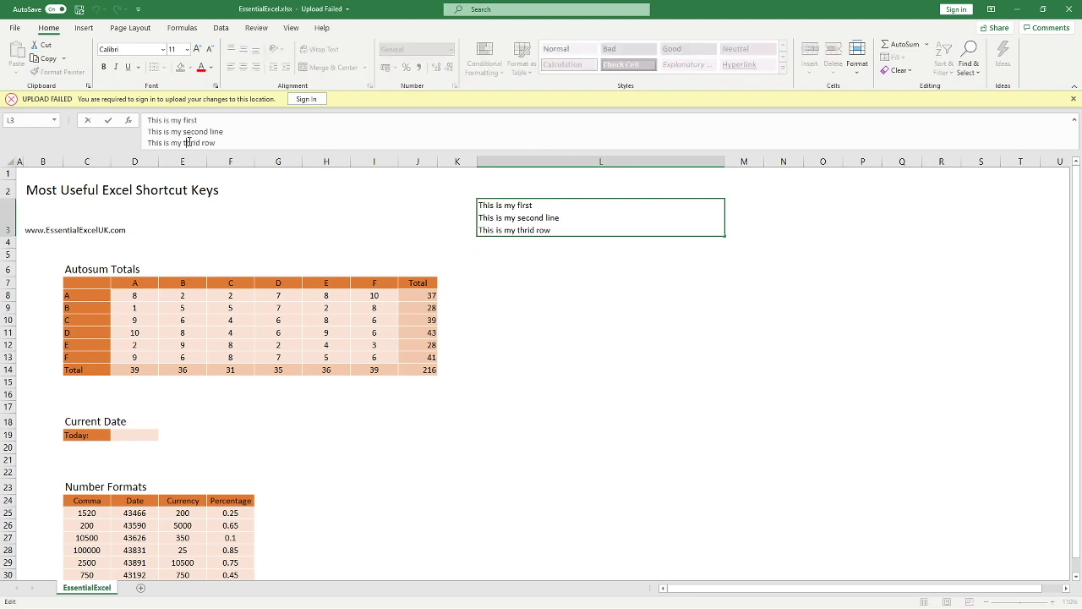
double_click(188, 142)
text(third)
key(Return)
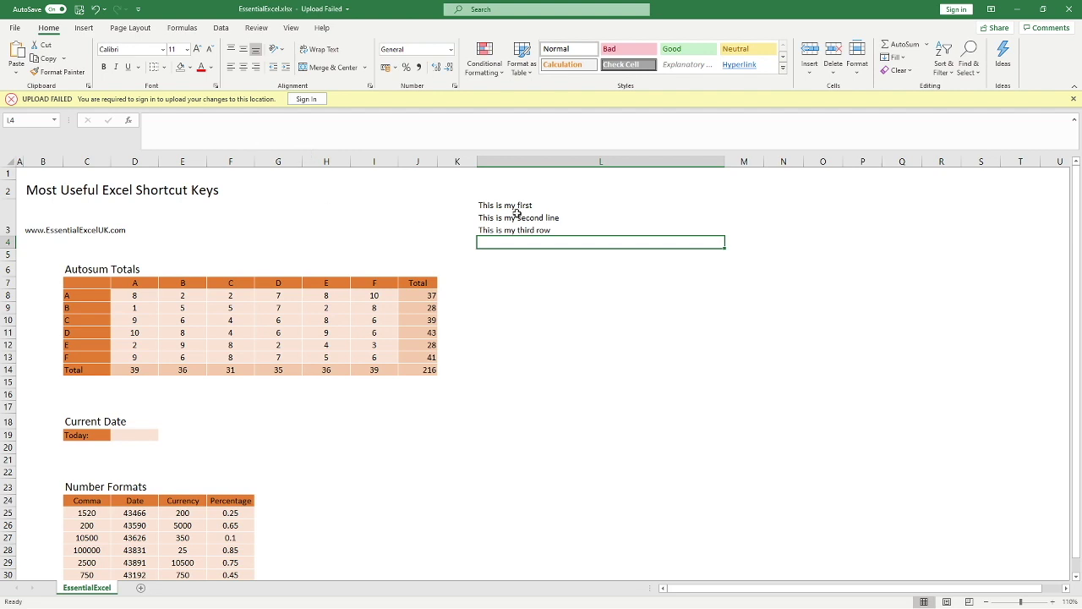
Delete column L along with its multi-line text
right_click(521, 163)
click(545, 274)
click(565, 271)
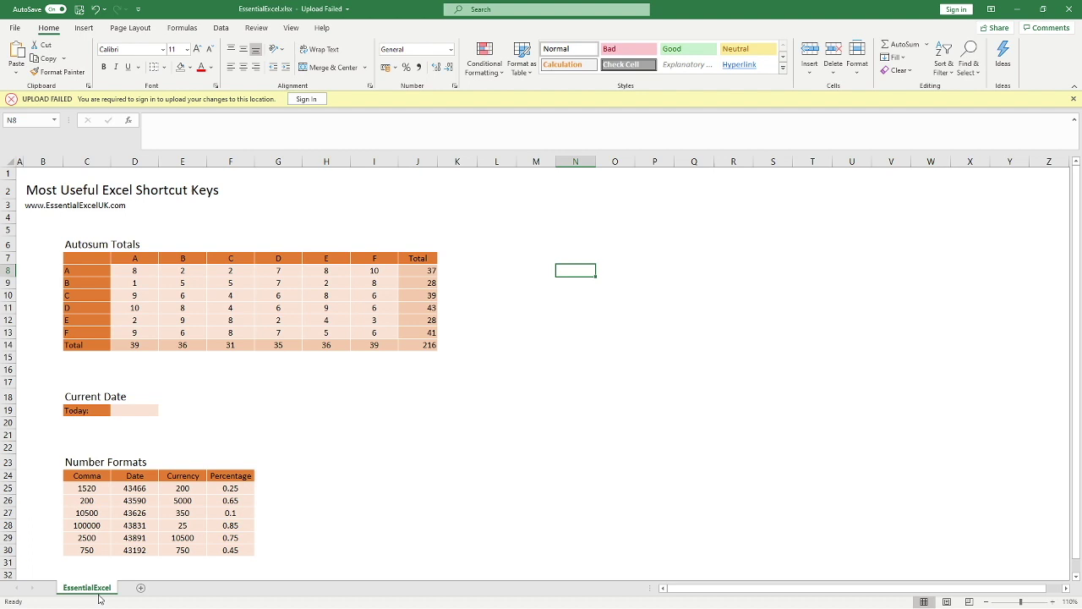
Insert four new blank worksheets with Shift+F11, Sheet4 through Sheet7
click(369, 396)
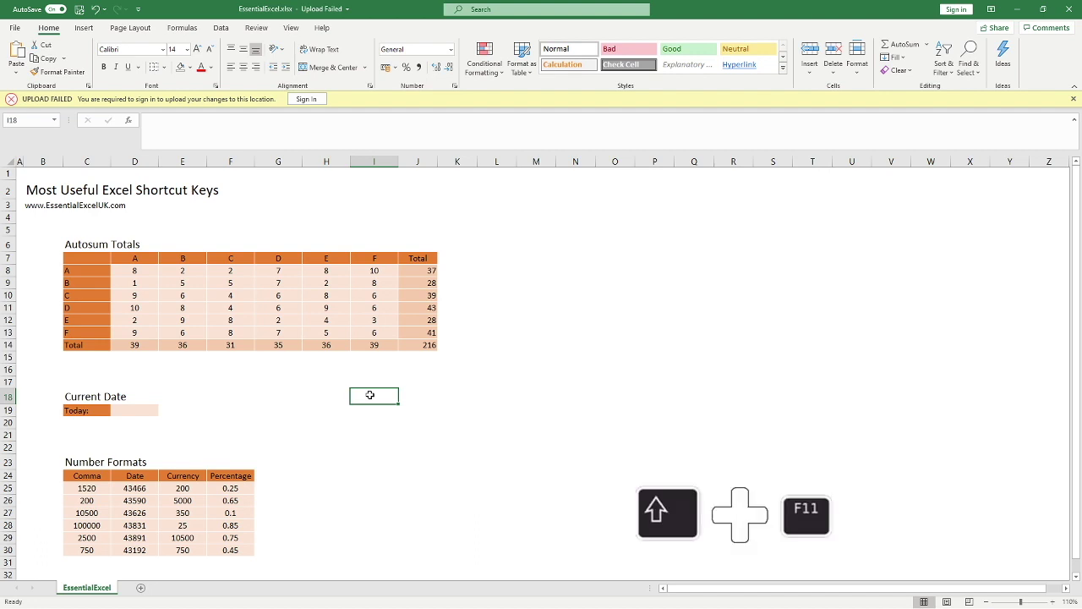
key(shift+F11)
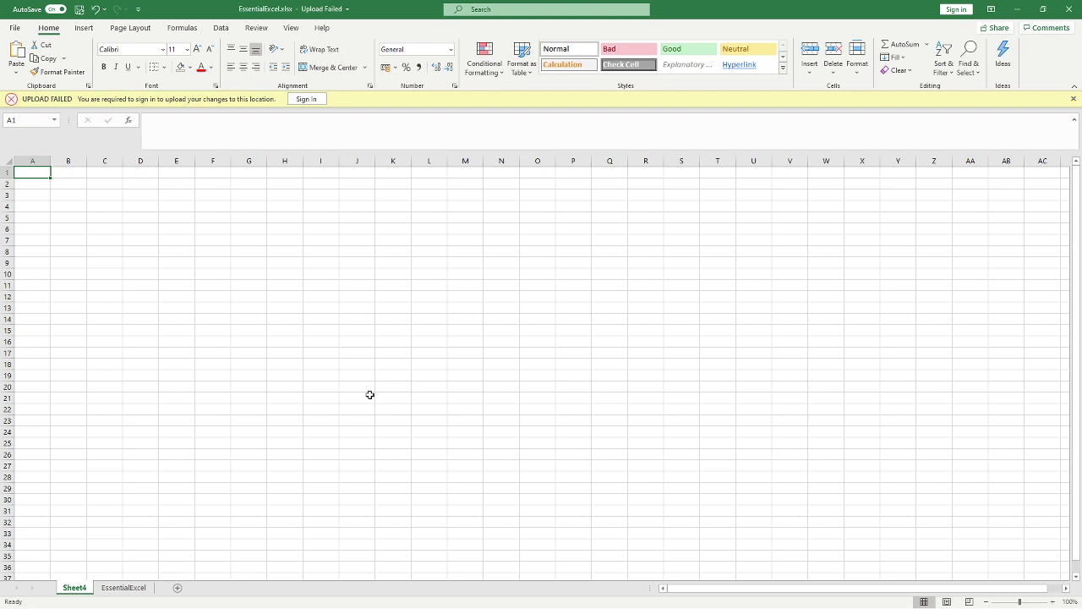
key(shift+F11)
key(shift+F11)
key(shift+F11)
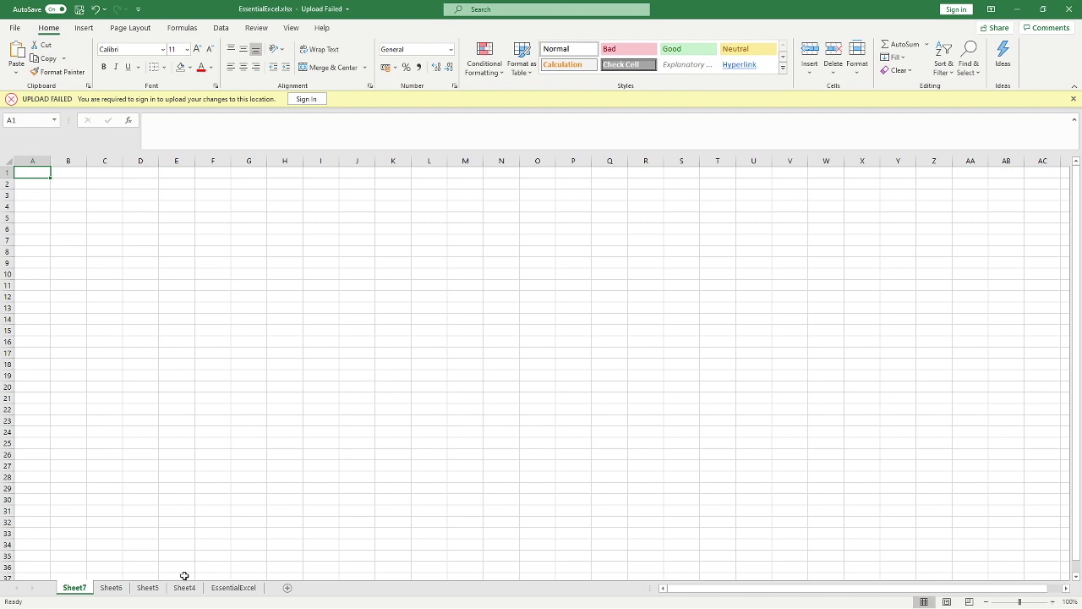
Switch between the Sheet6, Sheet5, Sheet4 and Sheet7 tabs
click(109, 587)
click(148, 587)
click(173, 588)
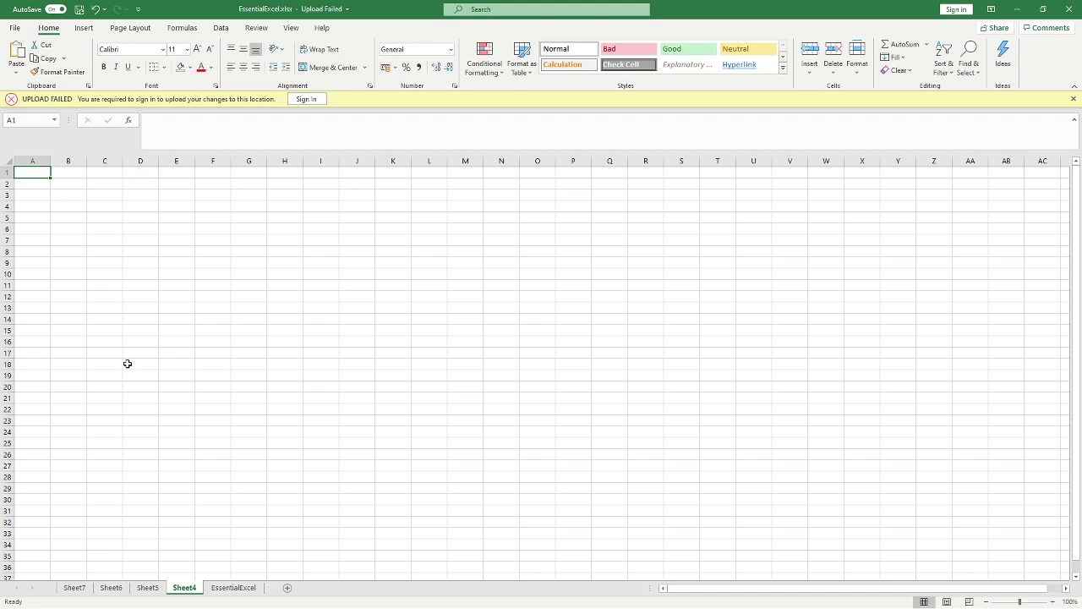
click(76, 587)
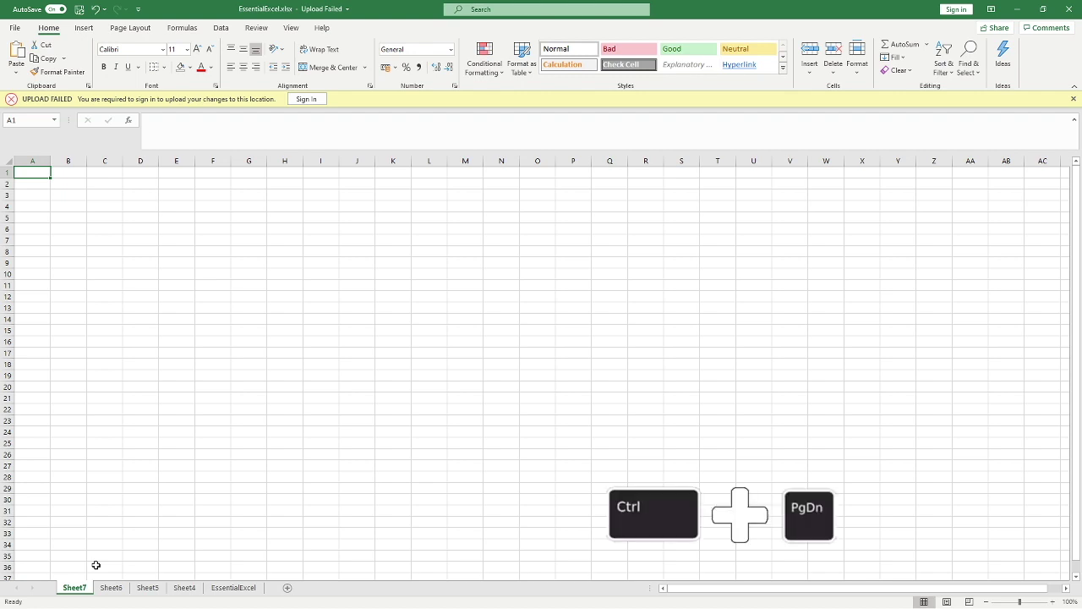
Cycle through the sheets with Ctrl+PgDn and Ctrl+PgUp, ending on EssentialExcel
key(ctrl+Page_Down)
key(ctrl+Page_Down)
key(ctrl+Page_Down)
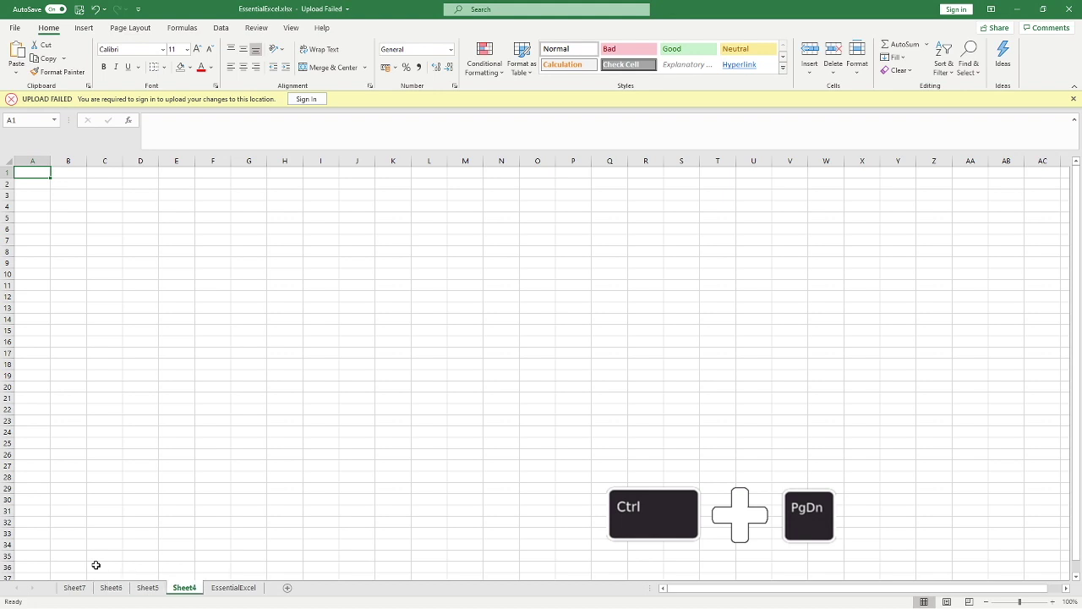
key(ctrl+Page_Down)
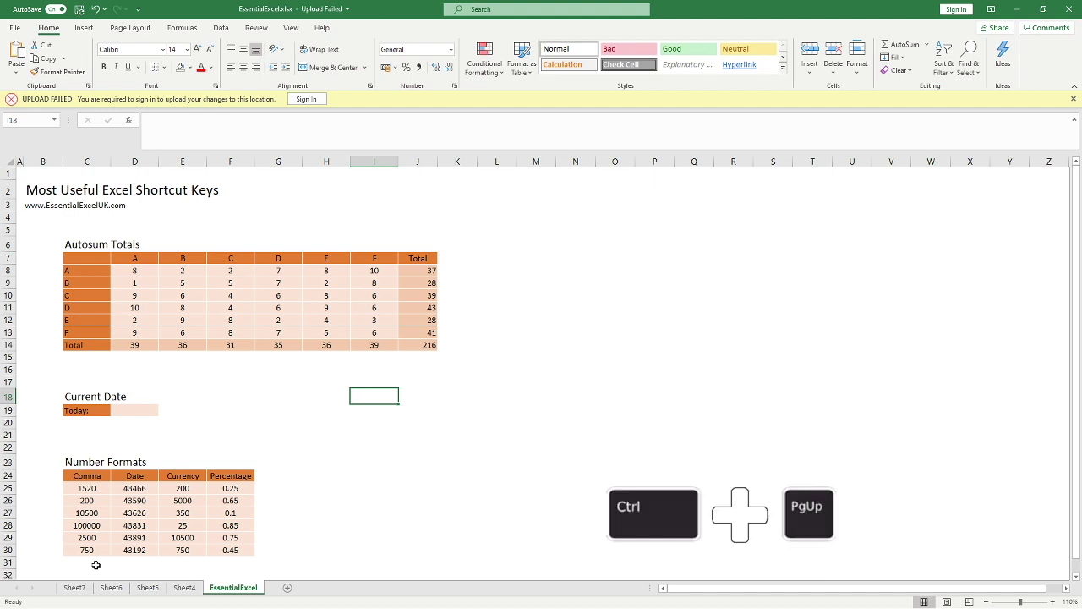
key(ctrl+Page_Up)
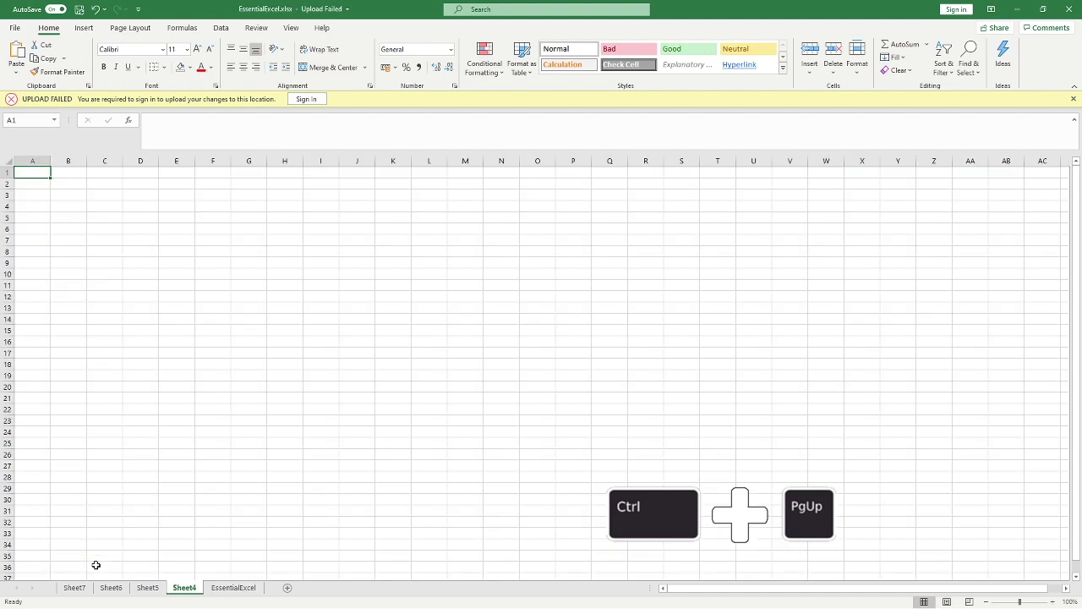
key(ctrl+Page_Up)
key(ctrl+Page_Up)
key(ctrl+Page_Up)
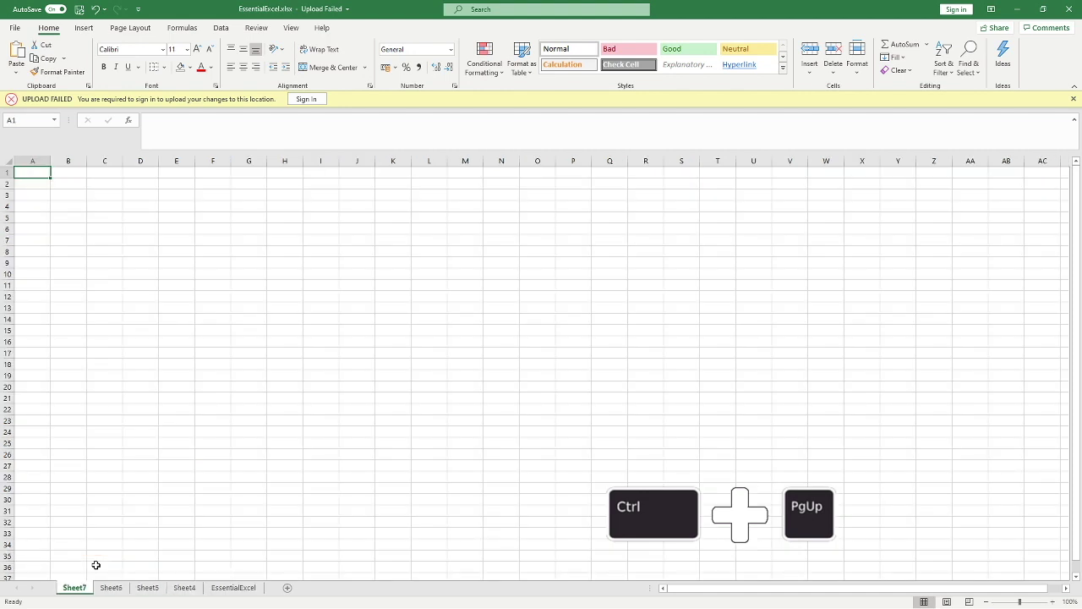
key(ctrl+Page_Down)
key(ctrl+Page_Down)
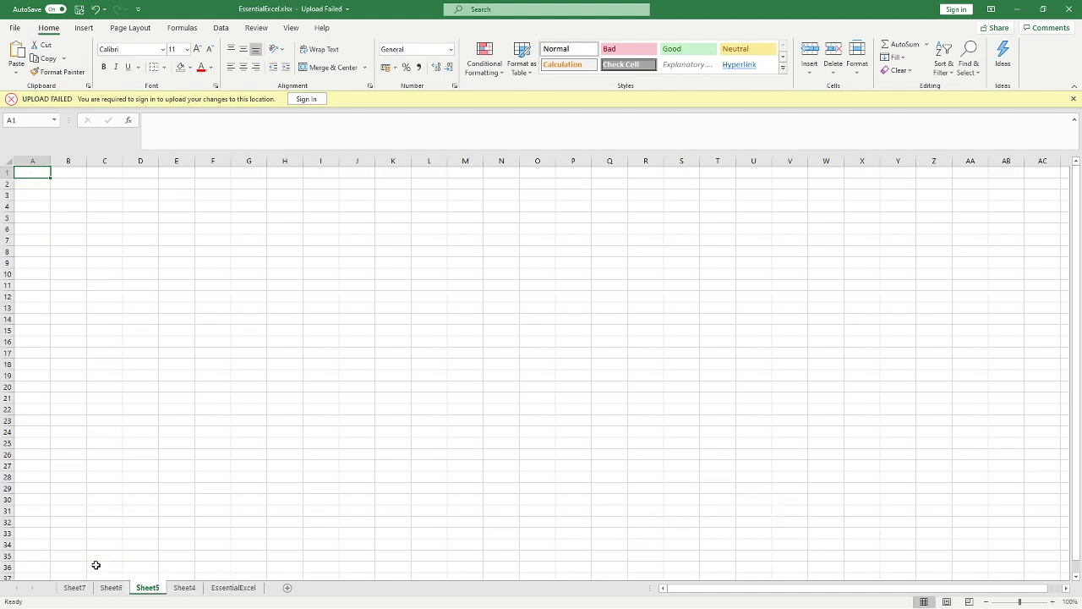
key(ctrl+Page_Down)
key(ctrl+Page_Down)
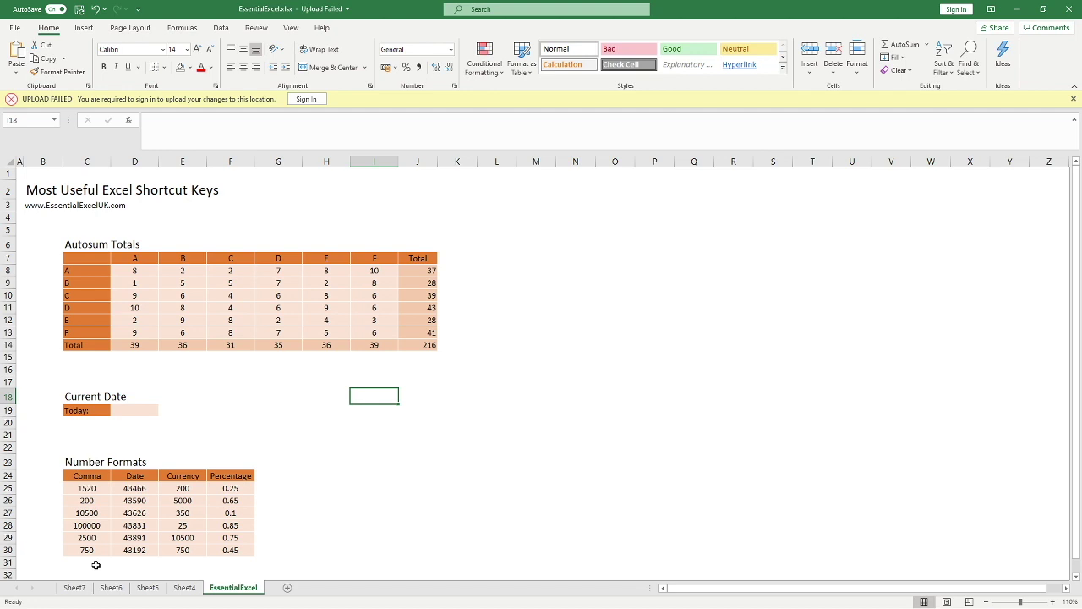
Group Sheet4 through Sheet7 and delete them, confirming the deletion
click(278, 549)
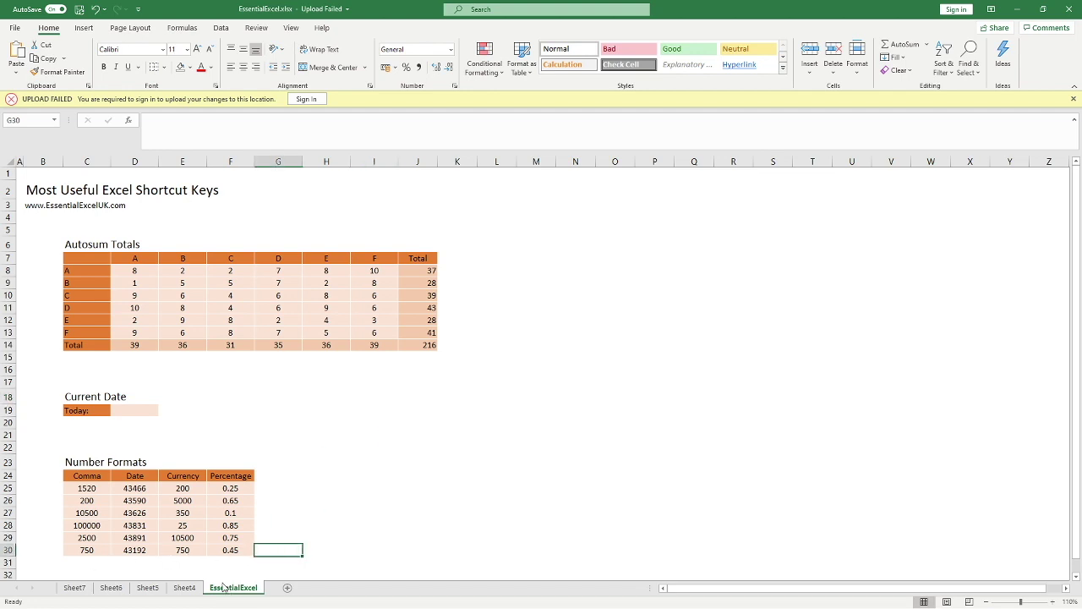
click(186, 588)
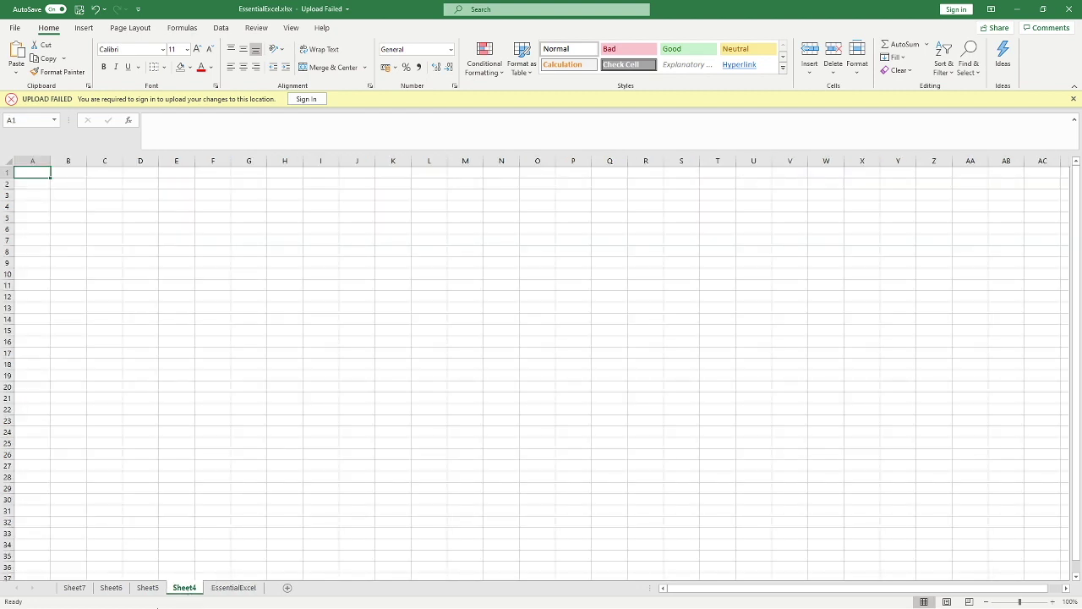
shift+click(71, 589)
right_click(71, 591)
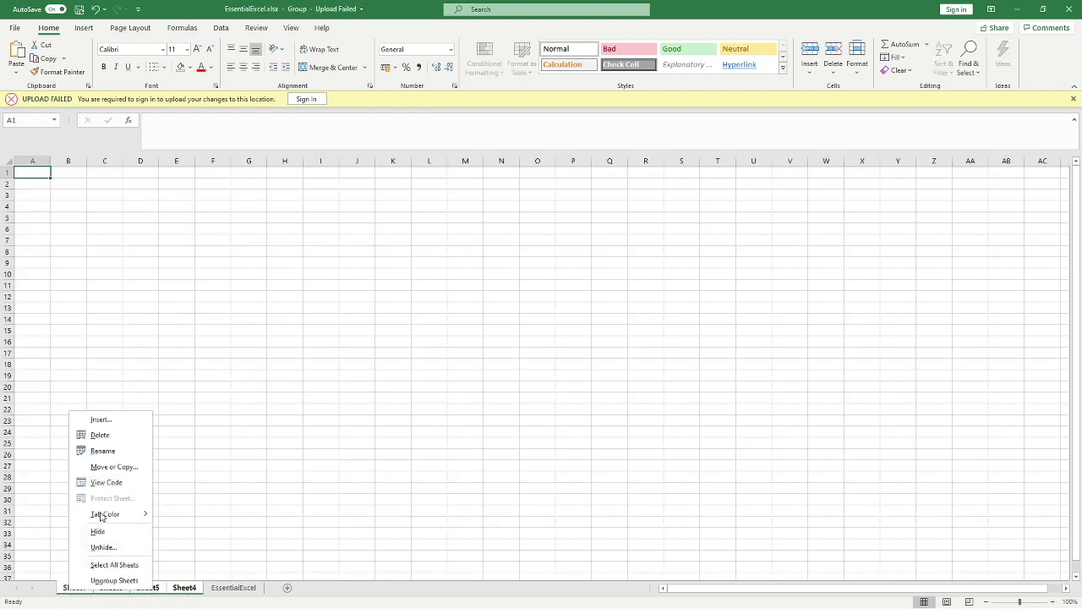
click(109, 435)
click(528, 343)
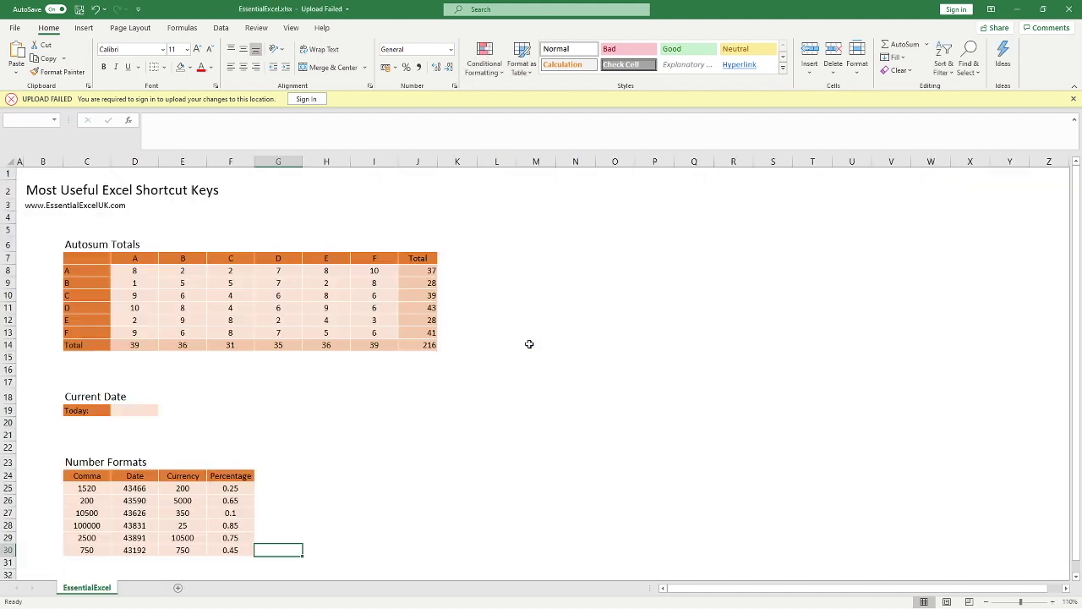
click(499, 380)
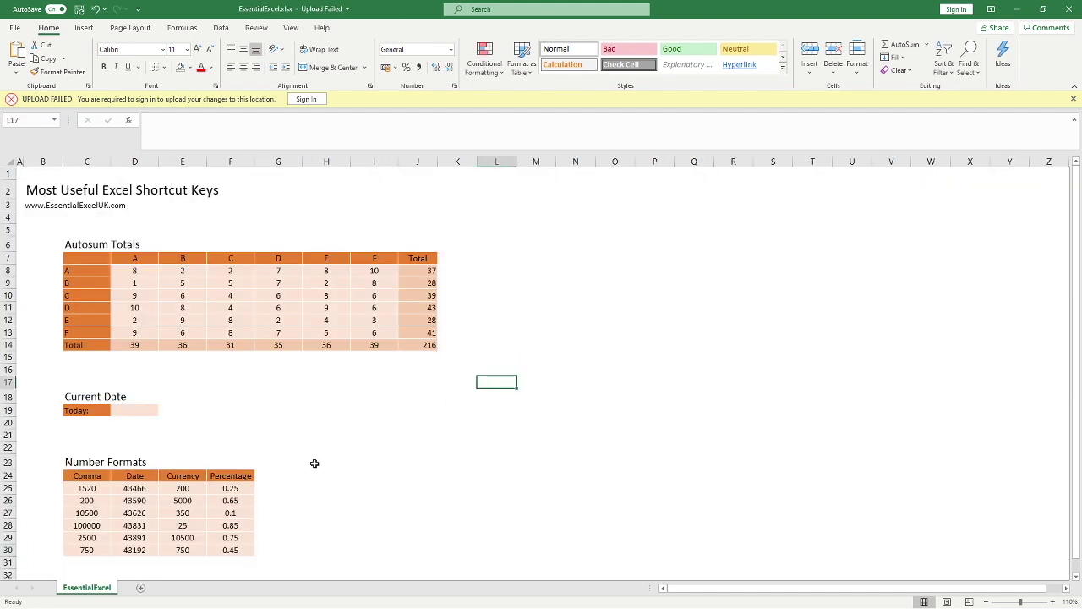
Format Comma values C25:C30 with Ctrl+Shift+1 as separated two-decimal numbers, e.g. 1,520.00
scroll(251, 412, down, 6)
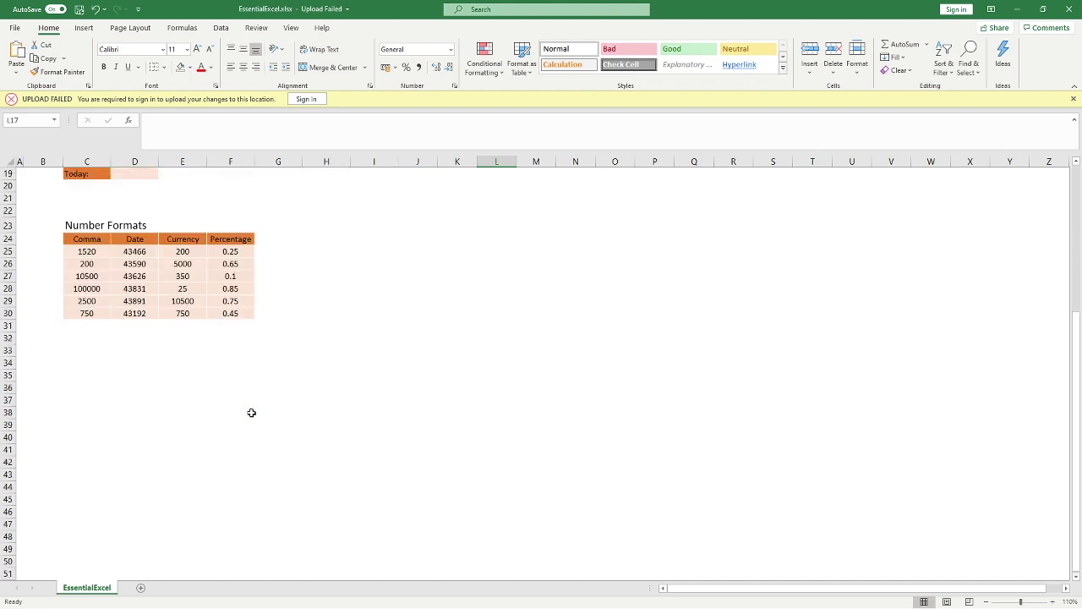
scroll(251, 413, up, 2)
click(359, 376)
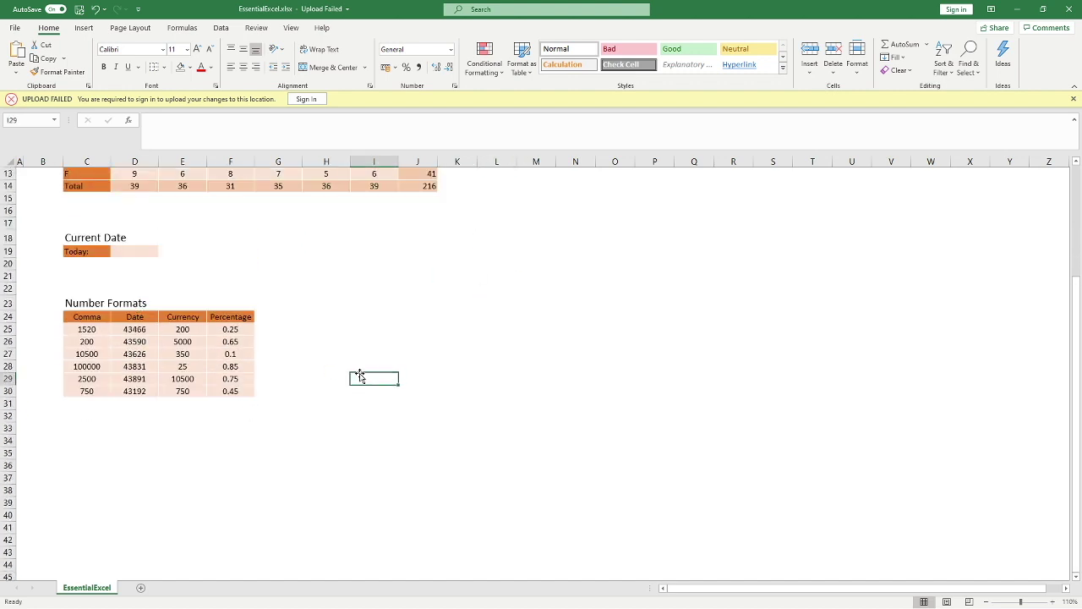
click(78, 461)
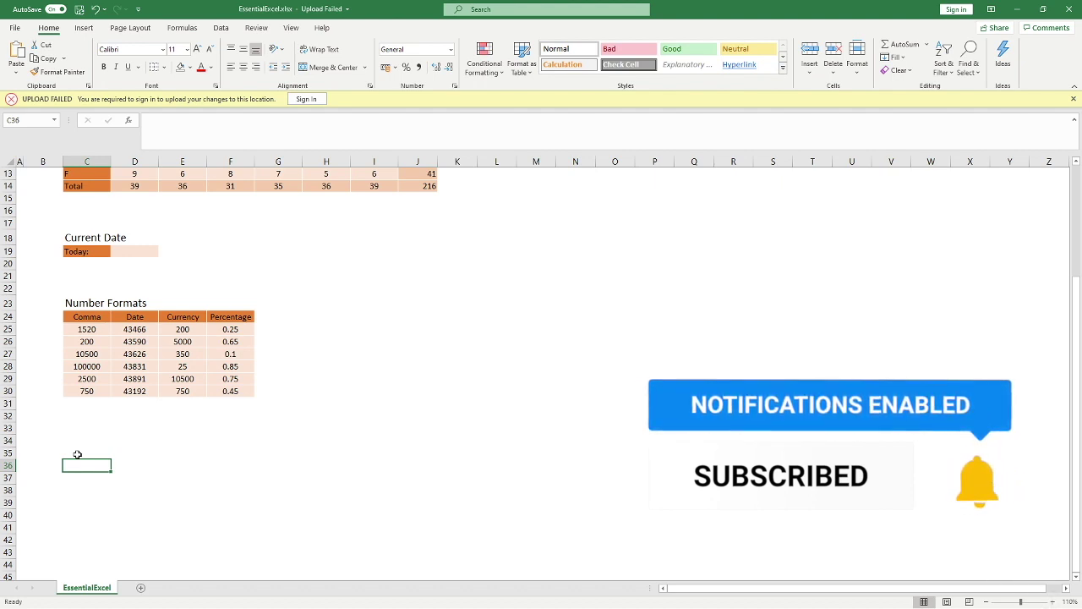
click(105, 323)
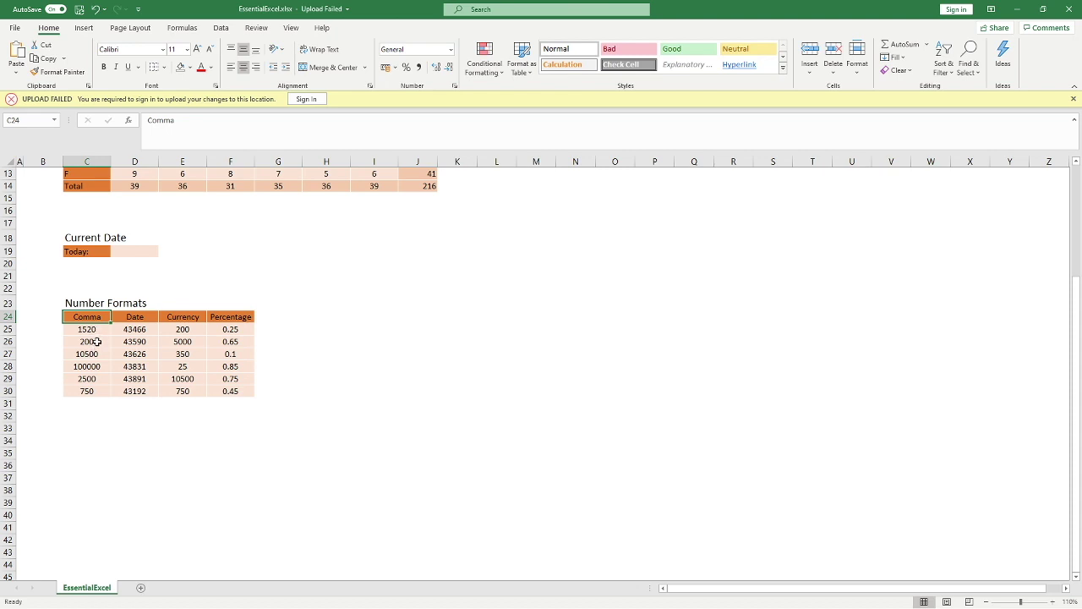
click(90, 330)
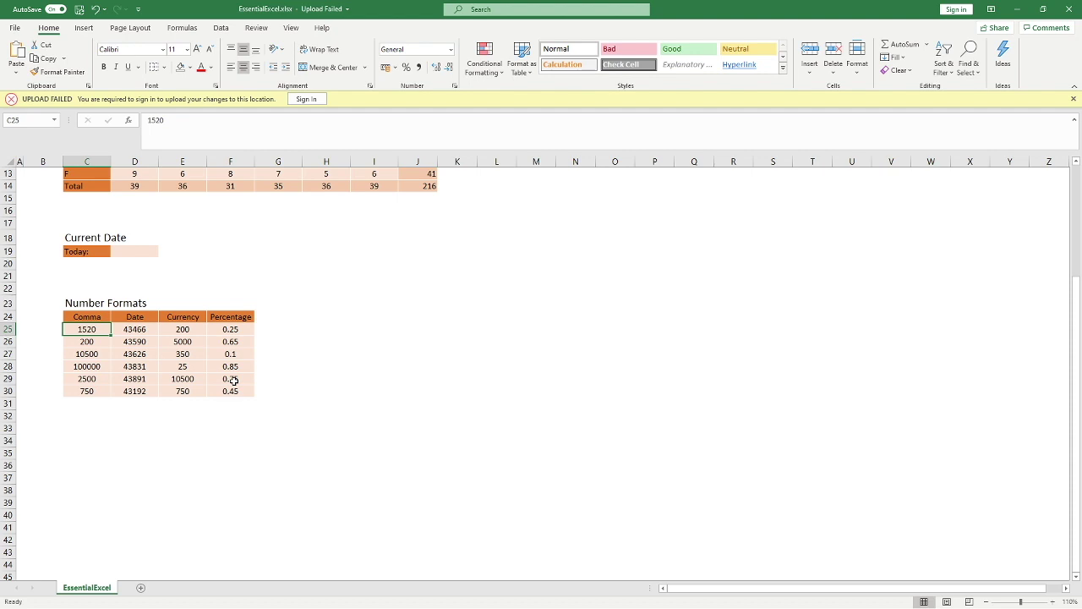
key(ctrl+shift+Down)
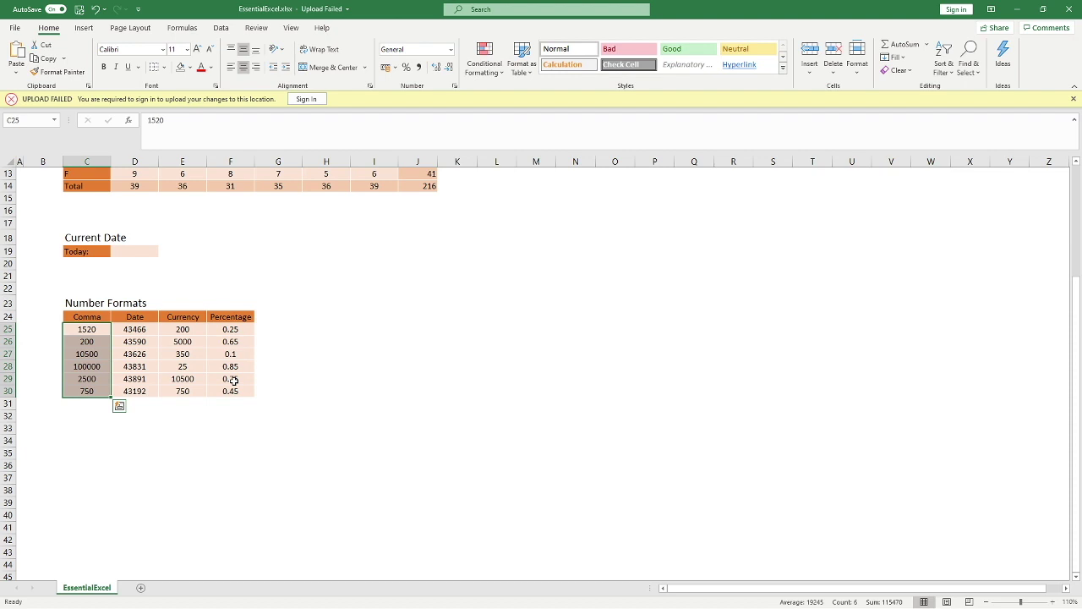
key(ctrl+shift+1)
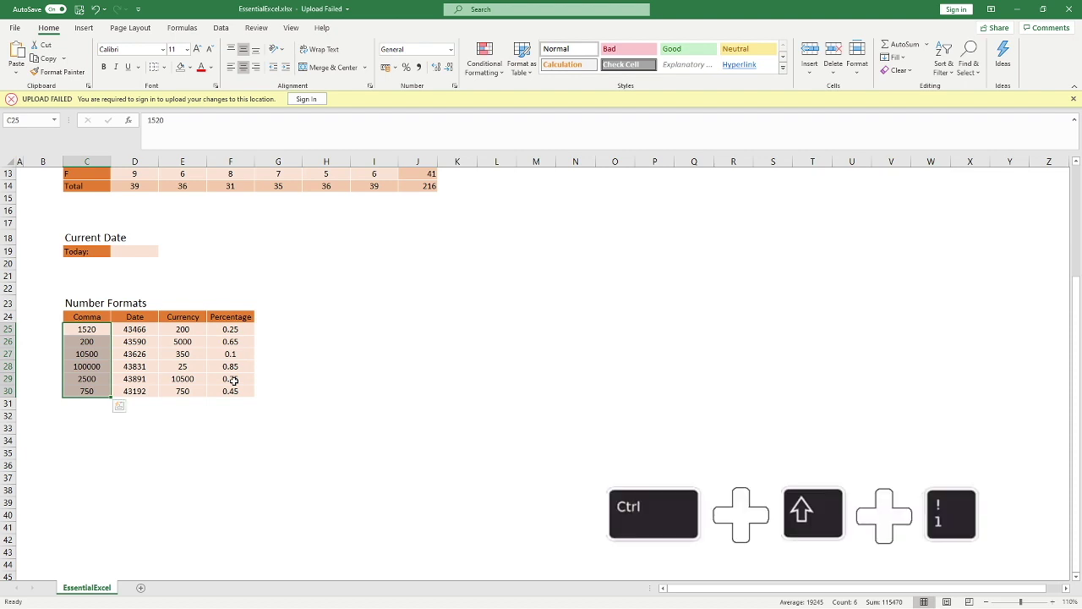
key(ctrl+shift+1)
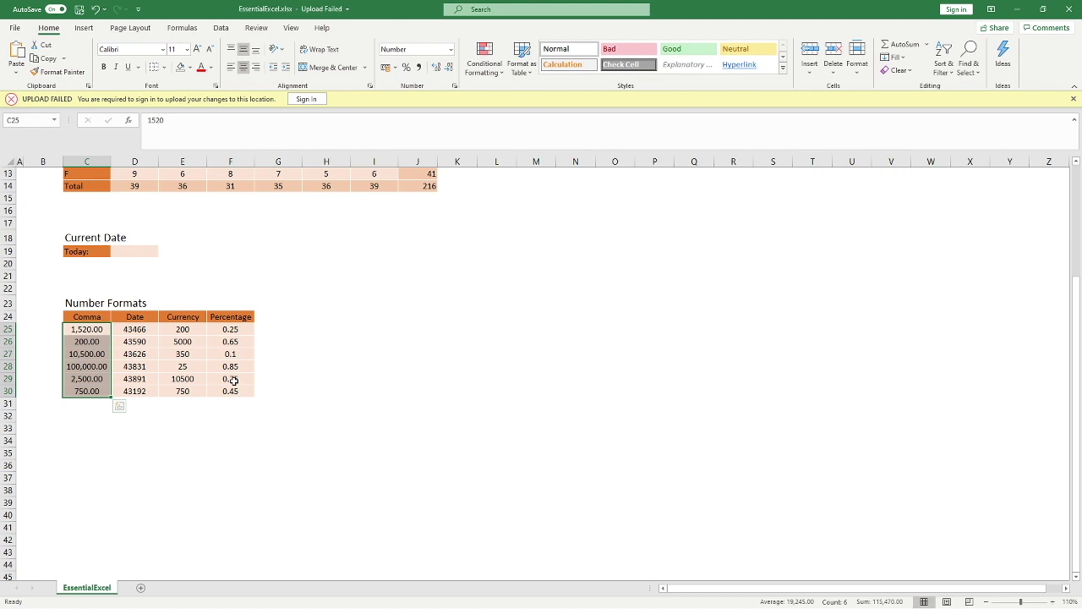
Format Currency values E25:E30 with Ctrl+Shift+4 as pounds, e.g. £10,500.00
key(Right)
key(Right)
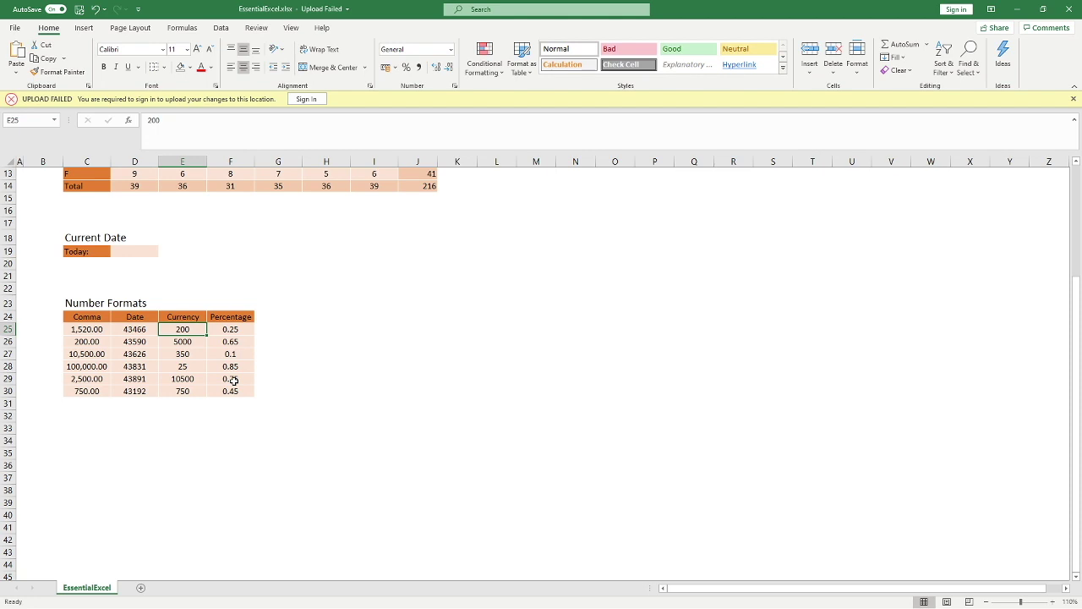
key(ctrl+shift+Down)
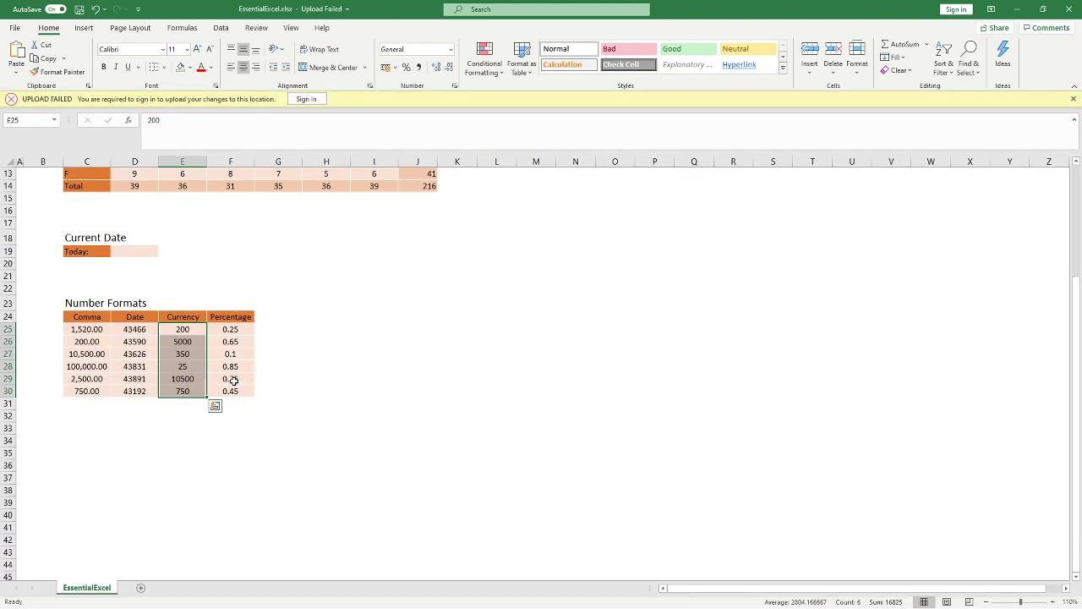
key(ctrl+shift+4)
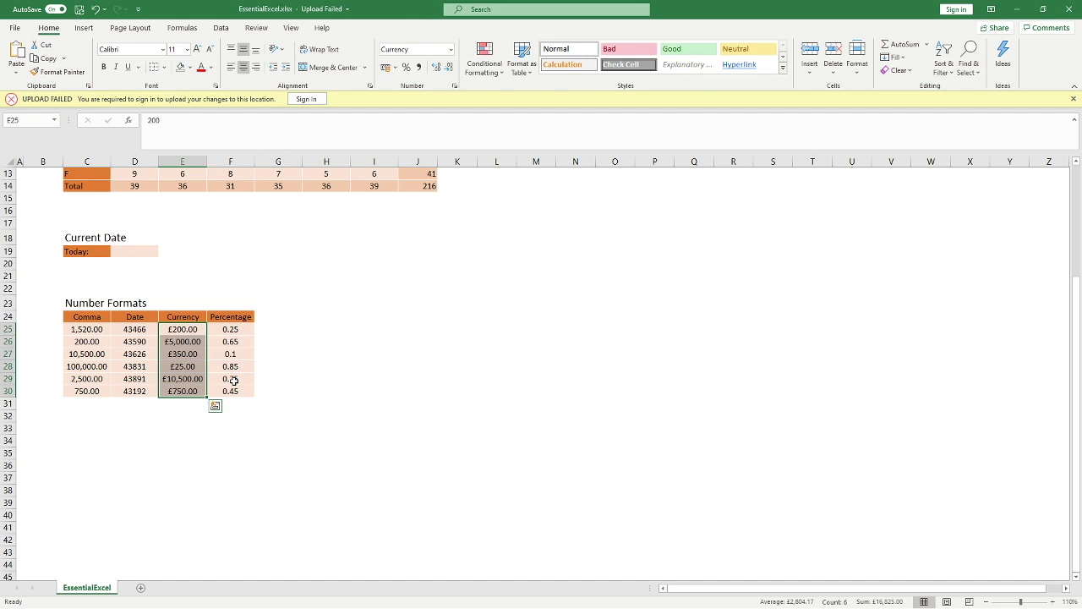
key(Right)
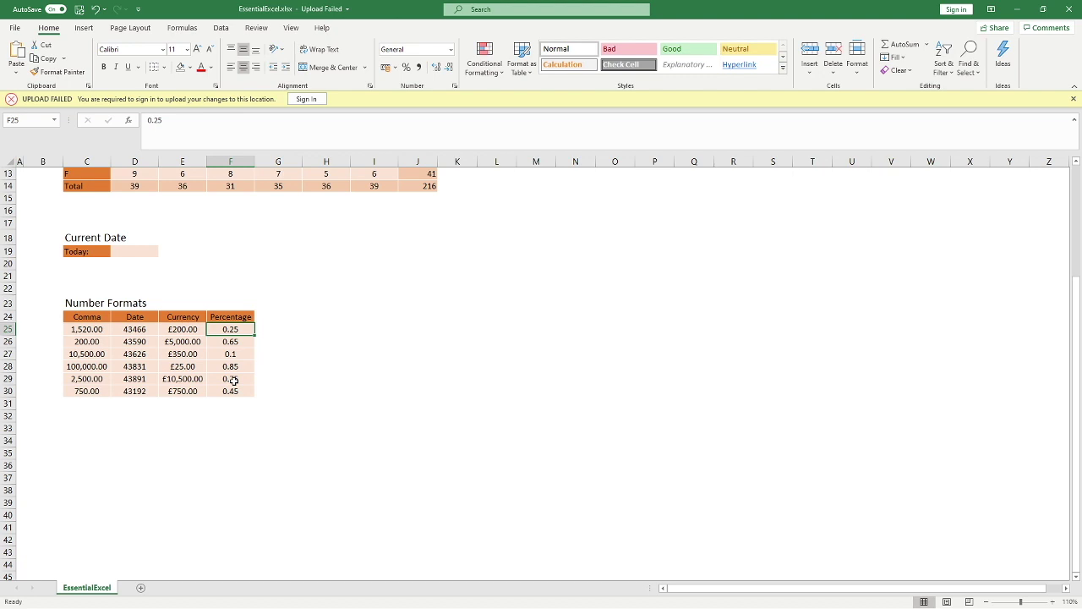
Format Percentage values F25:F30 with Ctrl+Shift+5, showing 25%, 65% and 10%
key(ctrl+shift+Down)
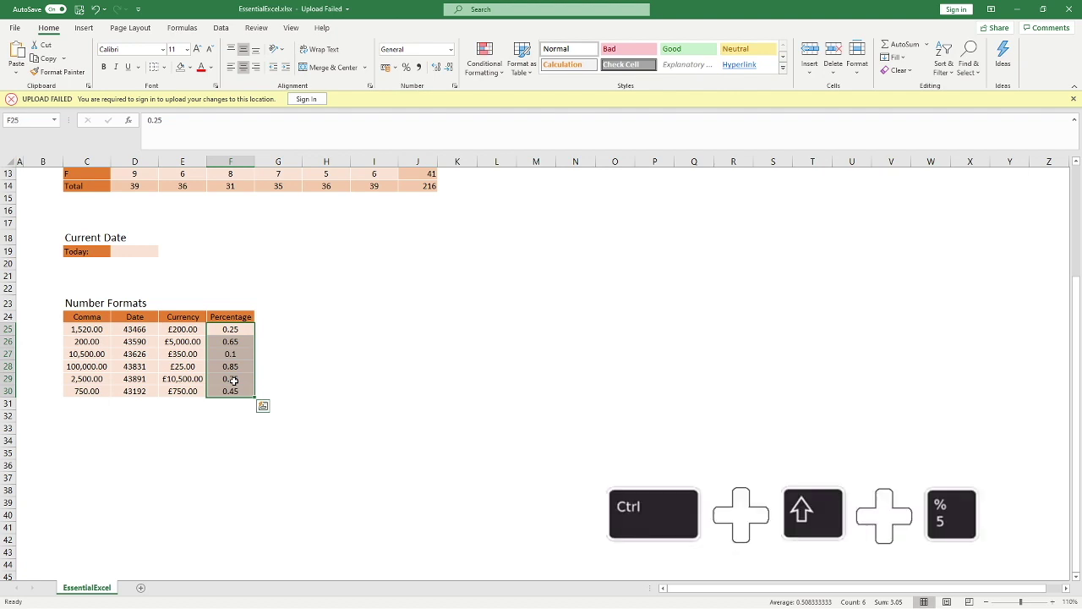
key(ctrl+shift+percent)
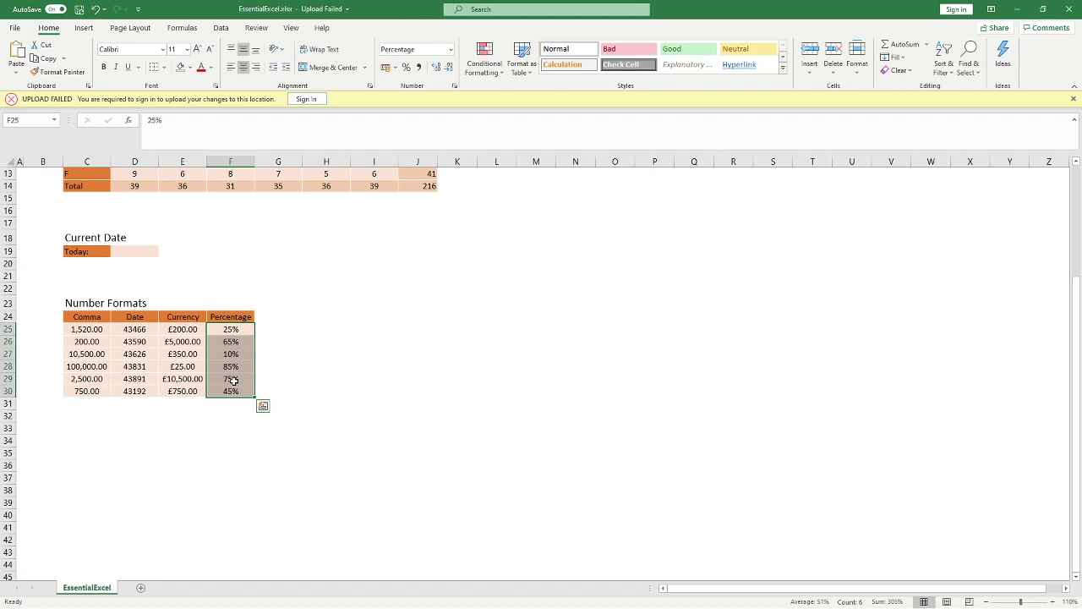
key(Left)
key(Left)
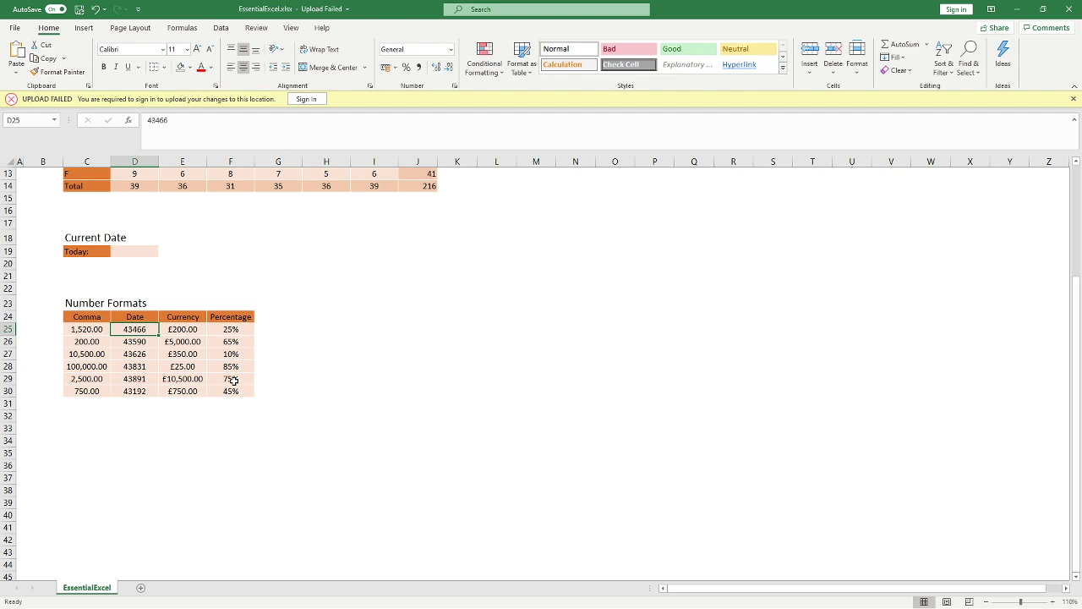
Format D25:D30 as day-month-year dates, such as 01-Jan-19, using Ctrl+Shift+#
key(ctrl+shift+Down)
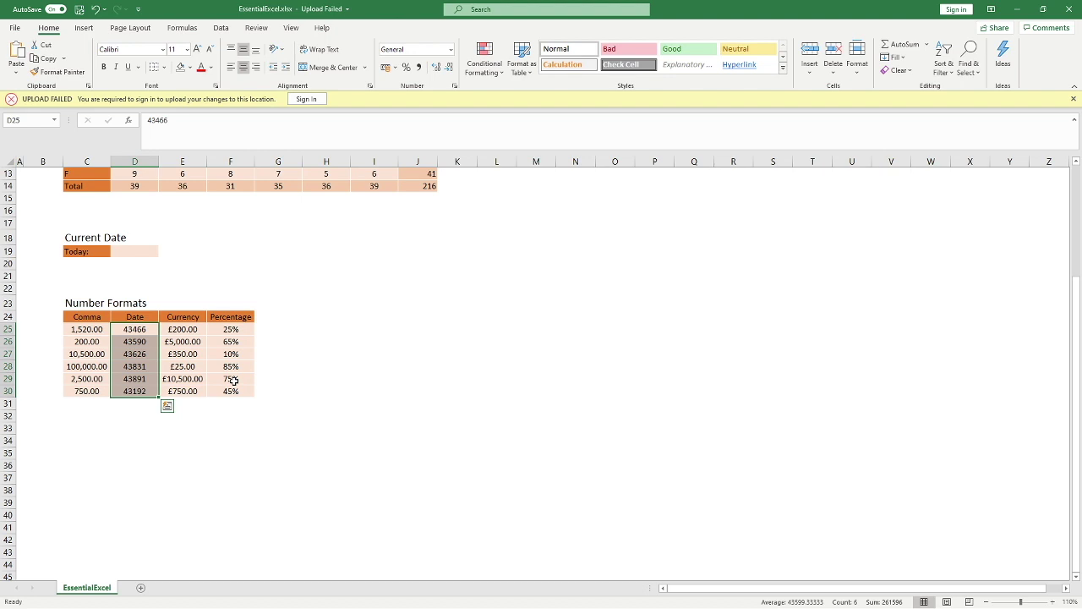
key(ctrl+numbersign)
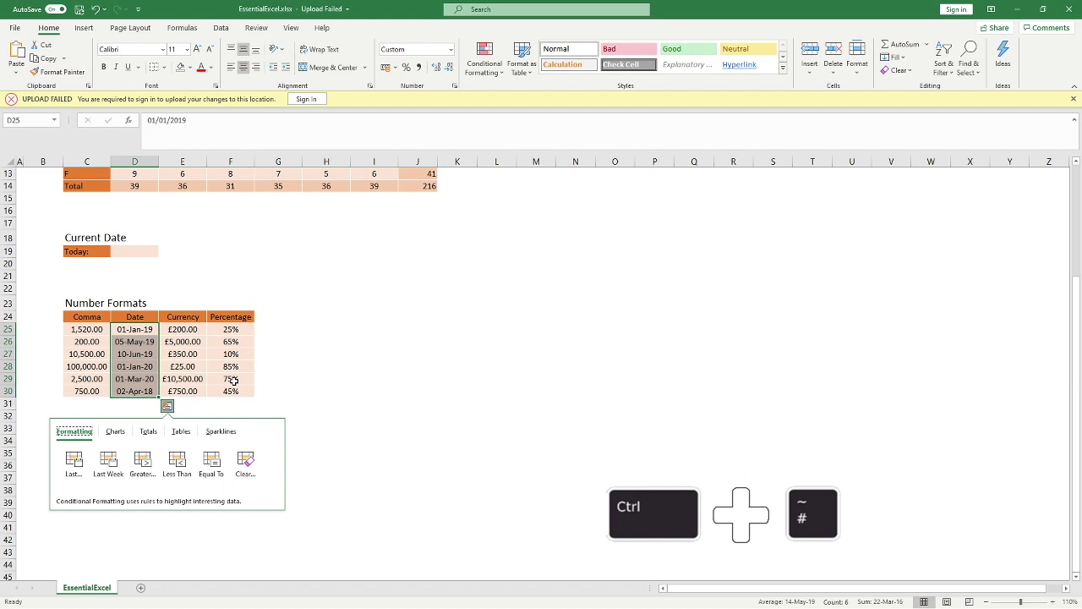
click(326, 358)
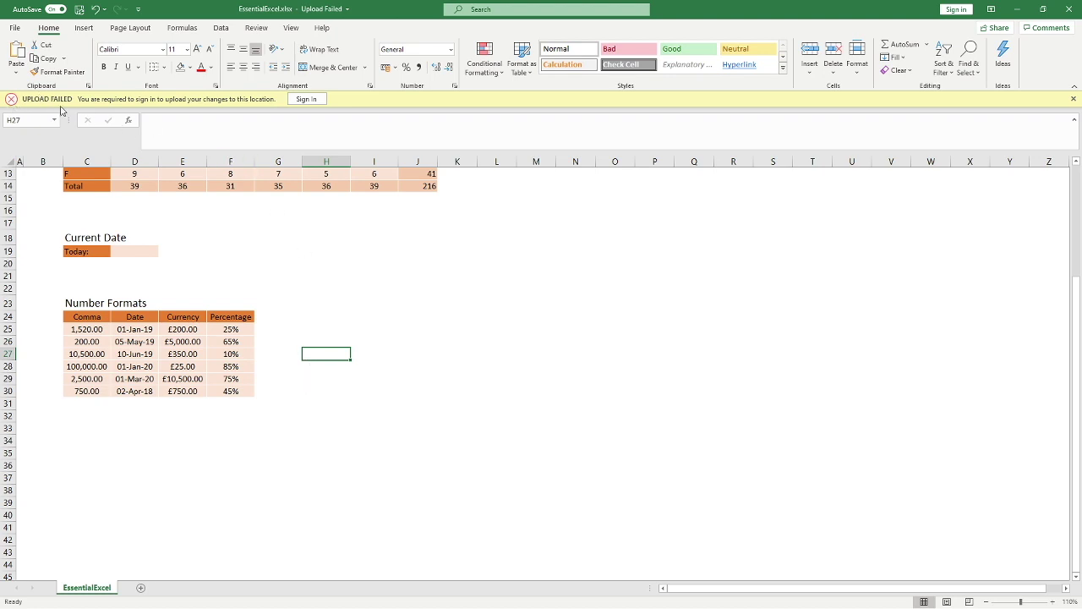
Close the UPLOAD FAILED message bar and select an empty cell beside the tables
click(1073, 100)
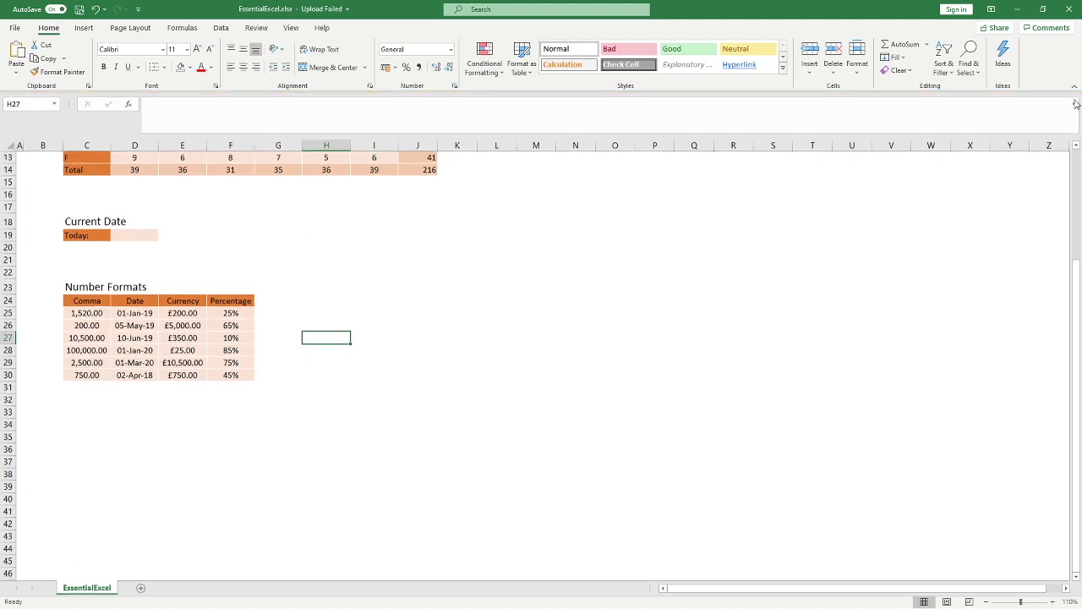
click(440, 336)
scroll(440, 335, up, 4)
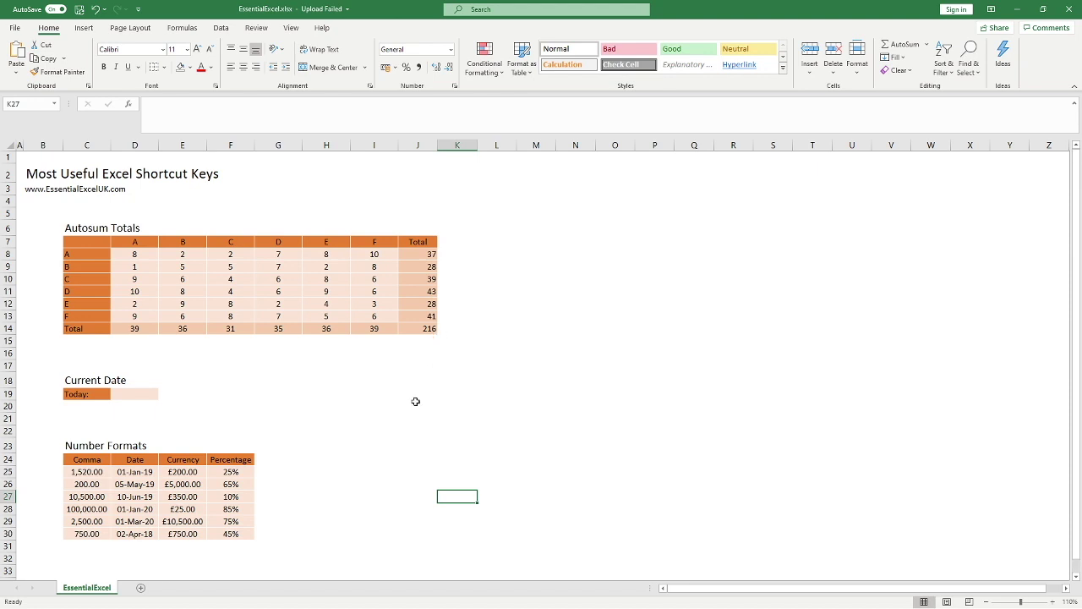
click(368, 508)
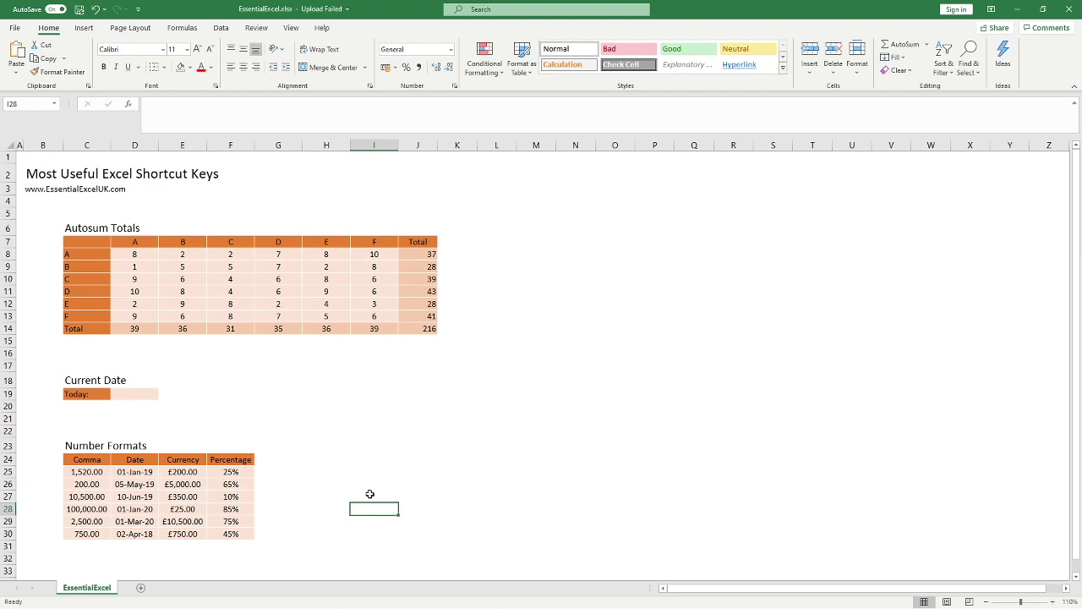
Move far down the sheet and select cell S152
scroll(254, 503, down, 14)
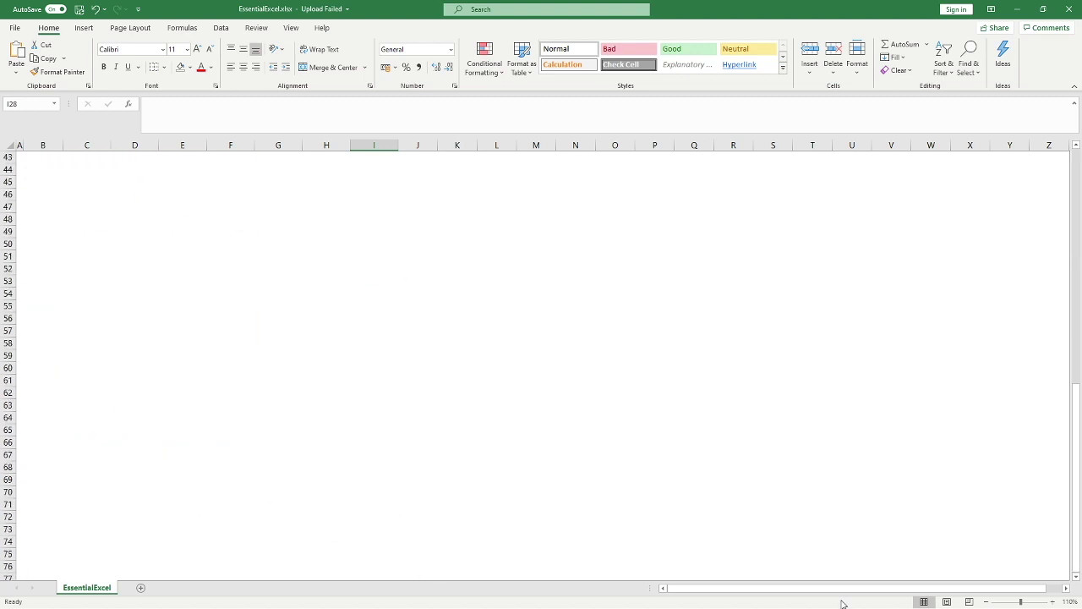
drag(841, 587, 854, 588)
scroll(845, 507, down, 20)
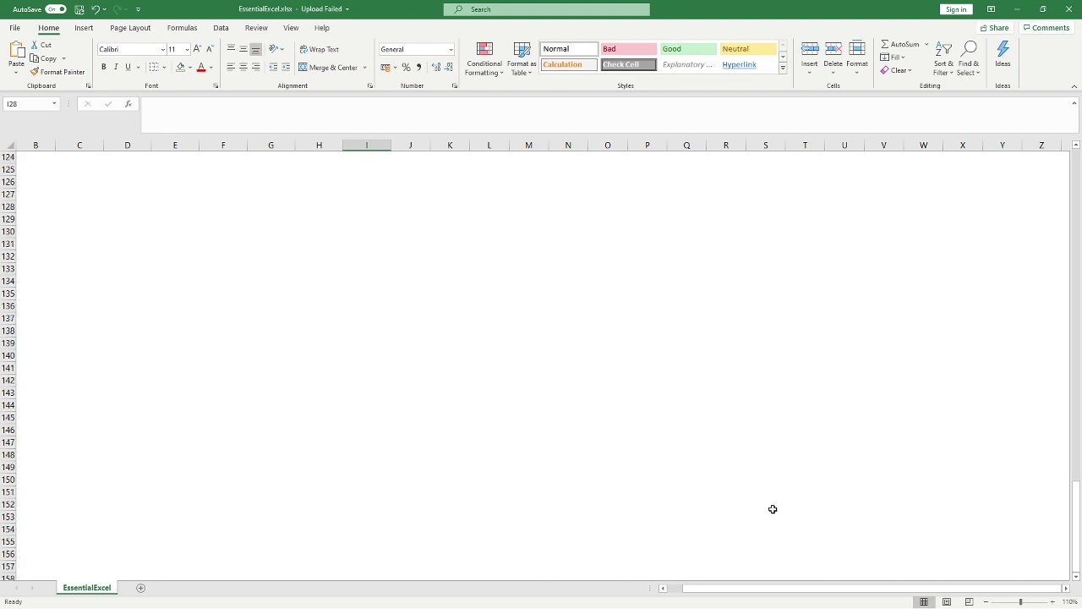
click(772, 508)
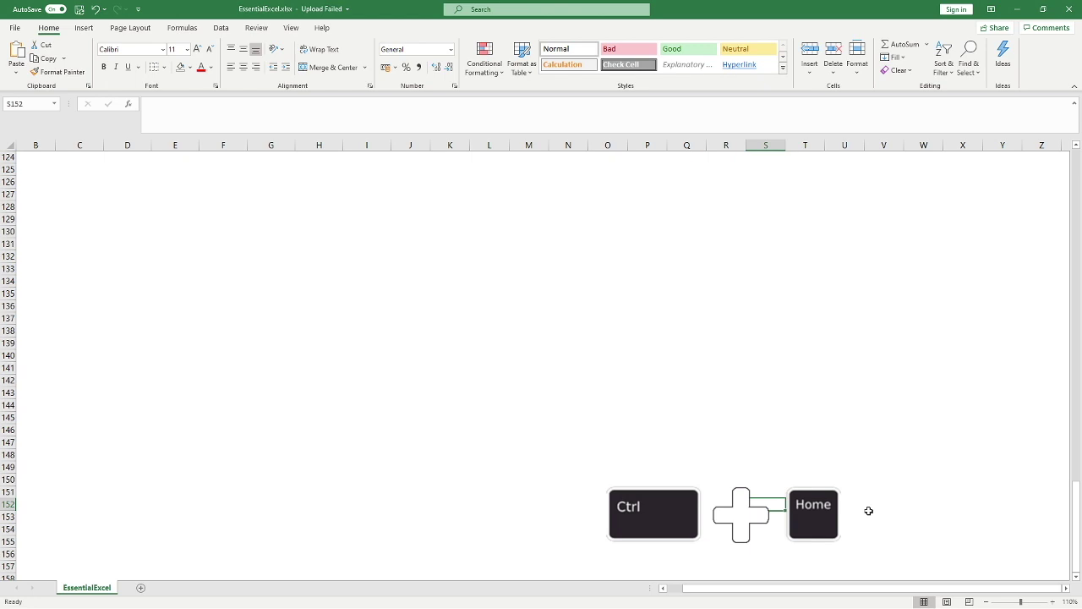
Jump back to cell A1 with Ctrl+Home
key(ctrl+Home)
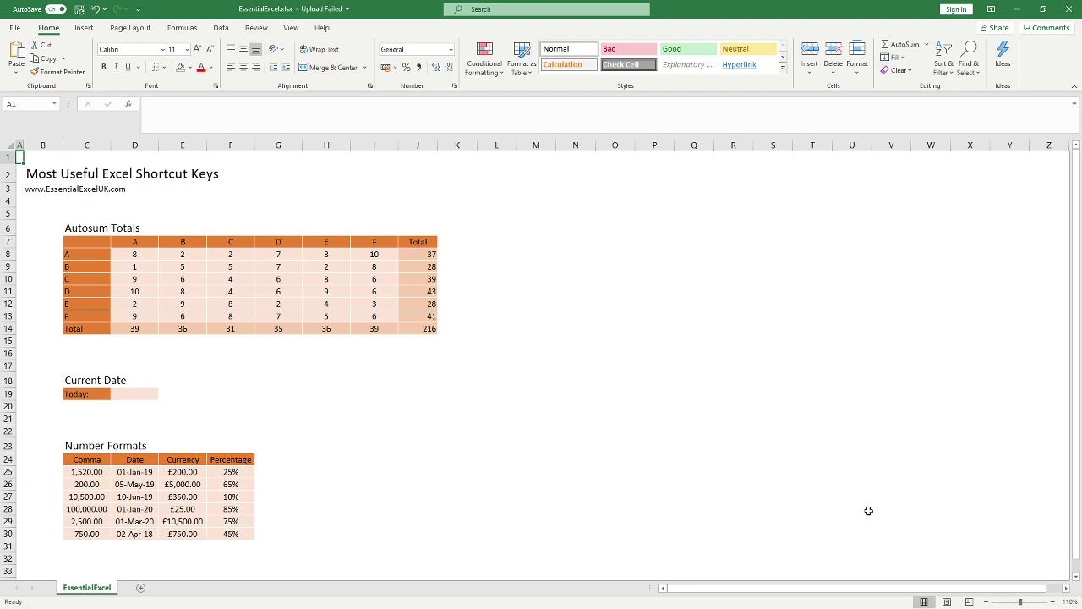
click(269, 404)
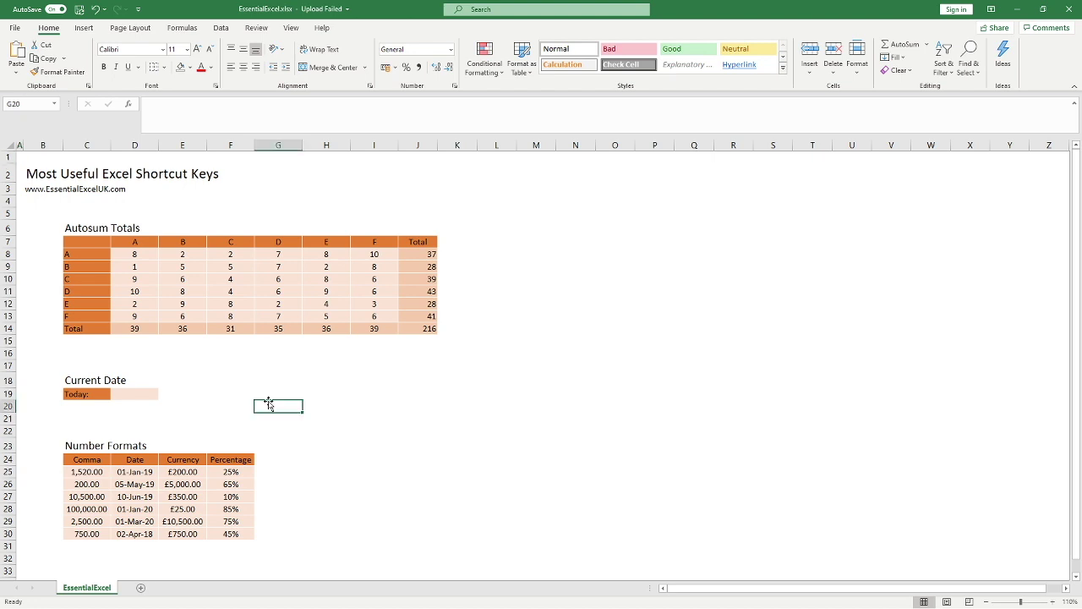